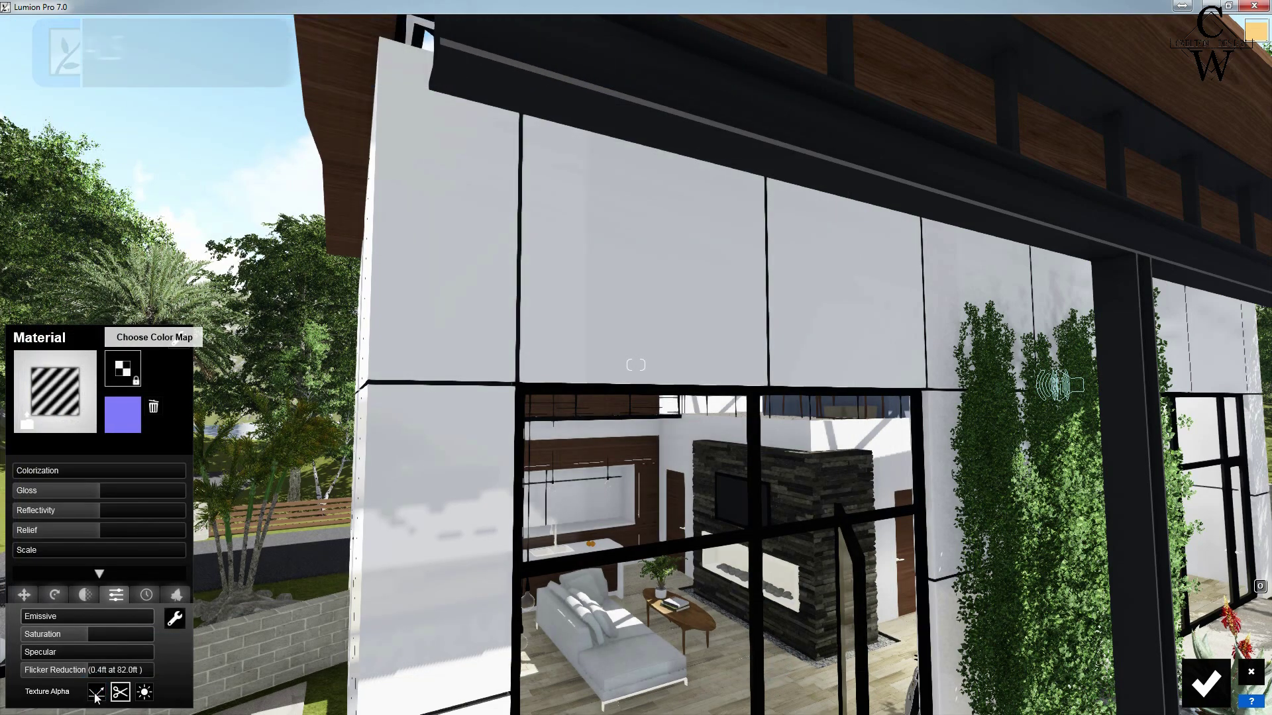
# Make the Concrete_Wall color map's alpha mask reflectivity and load a normal map for the material
pyautogui.click(121, 689)
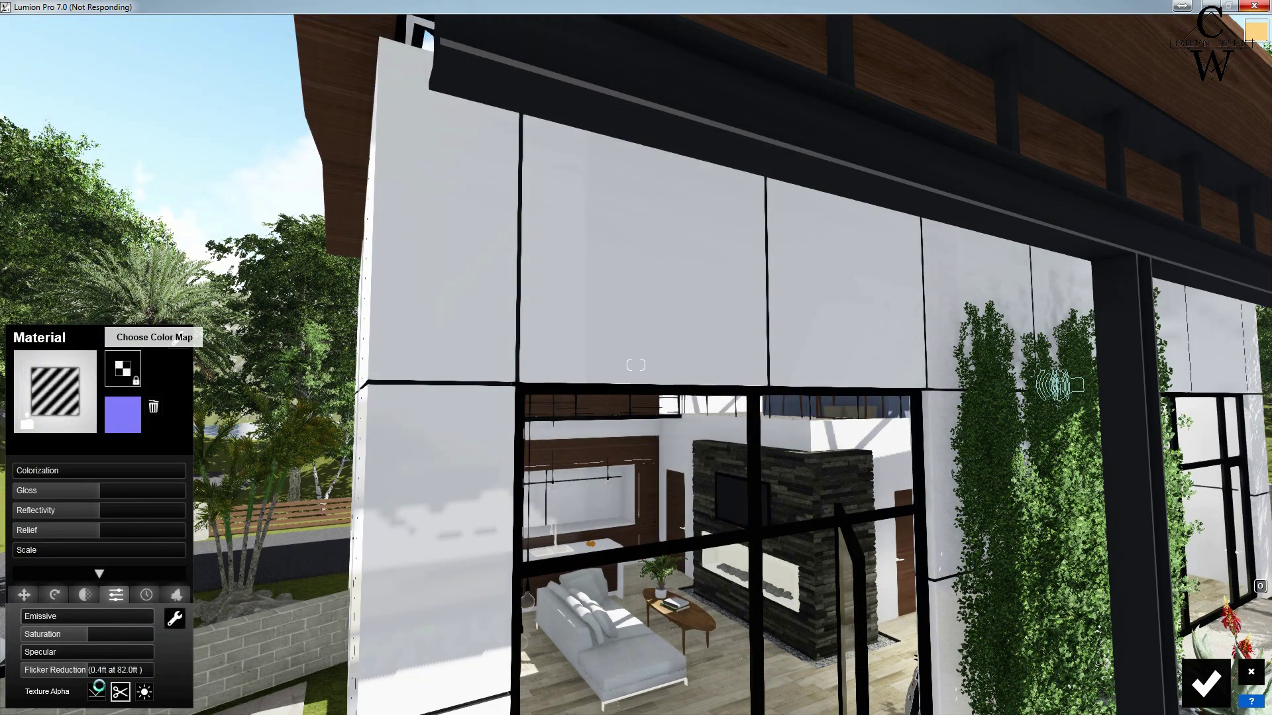
pyautogui.click(96, 691)
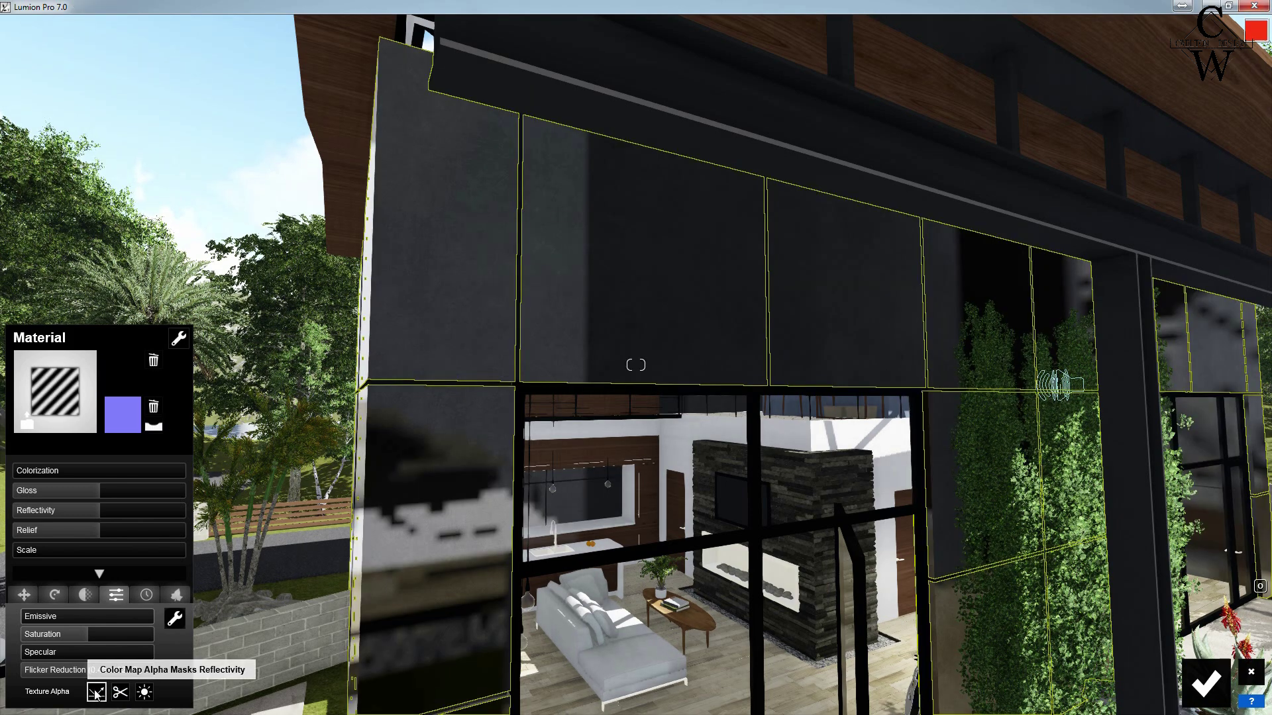
pyautogui.click(123, 415)
pyautogui.click(238, 119)
pyautogui.click(775, 665)
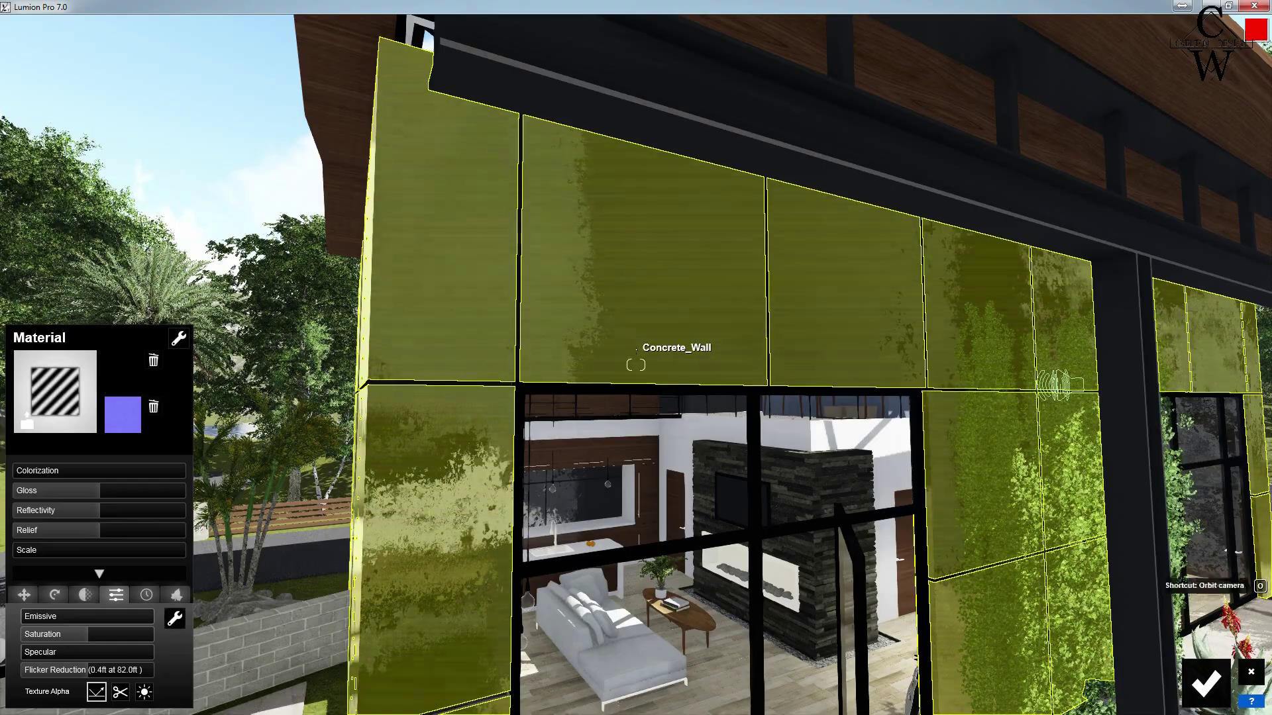
# Lower the wall panels' relief and gloss, and colorize them a dark teal blue
pyautogui.moveTo(623, 341); pyautogui.dragTo(490, 331, button='right')
pyautogui.moveTo(99, 530); pyautogui.dragTo(58, 532)
pyautogui.moveTo(75, 489)
pyautogui.mouseDown()
pyautogui.moveTo(53, 495)
pyautogui.moveTo(87, 500)
pyautogui.mouseUp()
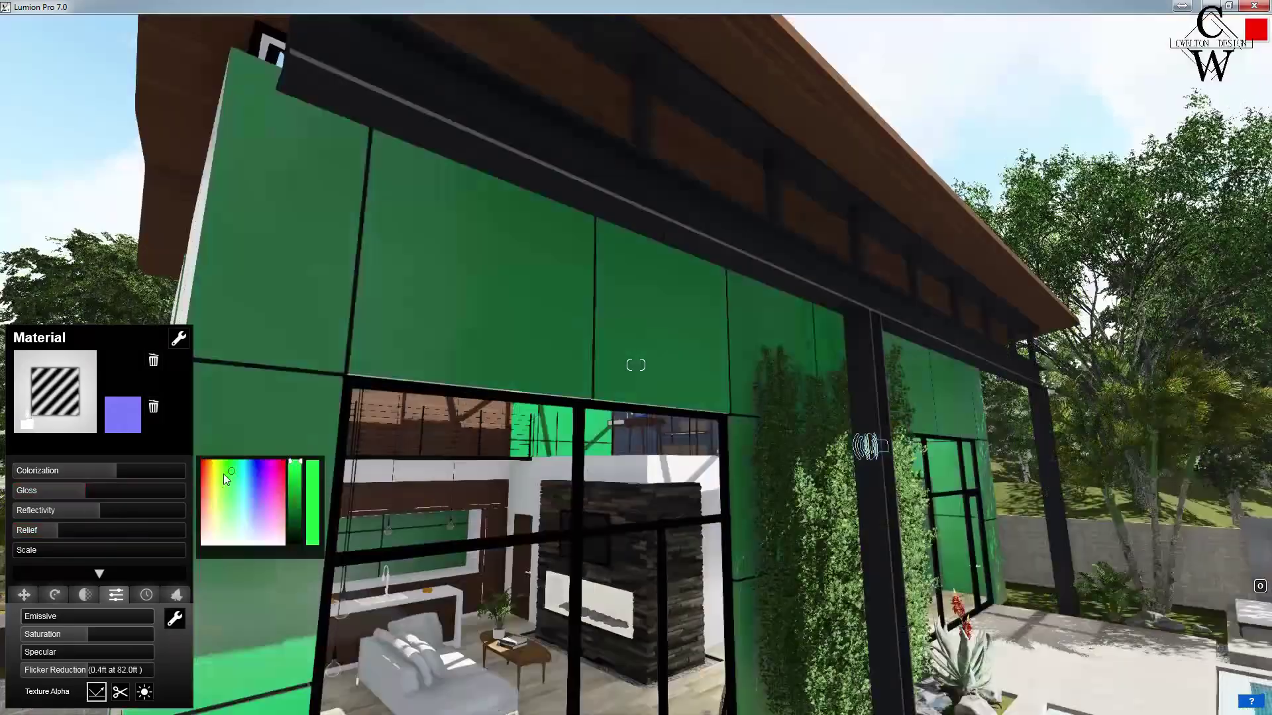
pyautogui.moveTo(224, 475); pyautogui.dragTo(247, 485)
pyautogui.moveTo(296, 464); pyautogui.dragTo(296, 506)
pyautogui.moveTo(596, 371)
pyautogui.mouseDown(button='right')
pyautogui.moveTo(517, 371)
pyautogui.moveTo(583, 357)
pyautogui.mouseUp(button='right')
# Copy the teal wall panel material and paste it onto the concrete paving material
pyautogui.click(178, 338)
pyautogui.click(118, 337)
pyautogui.click(167, 355)
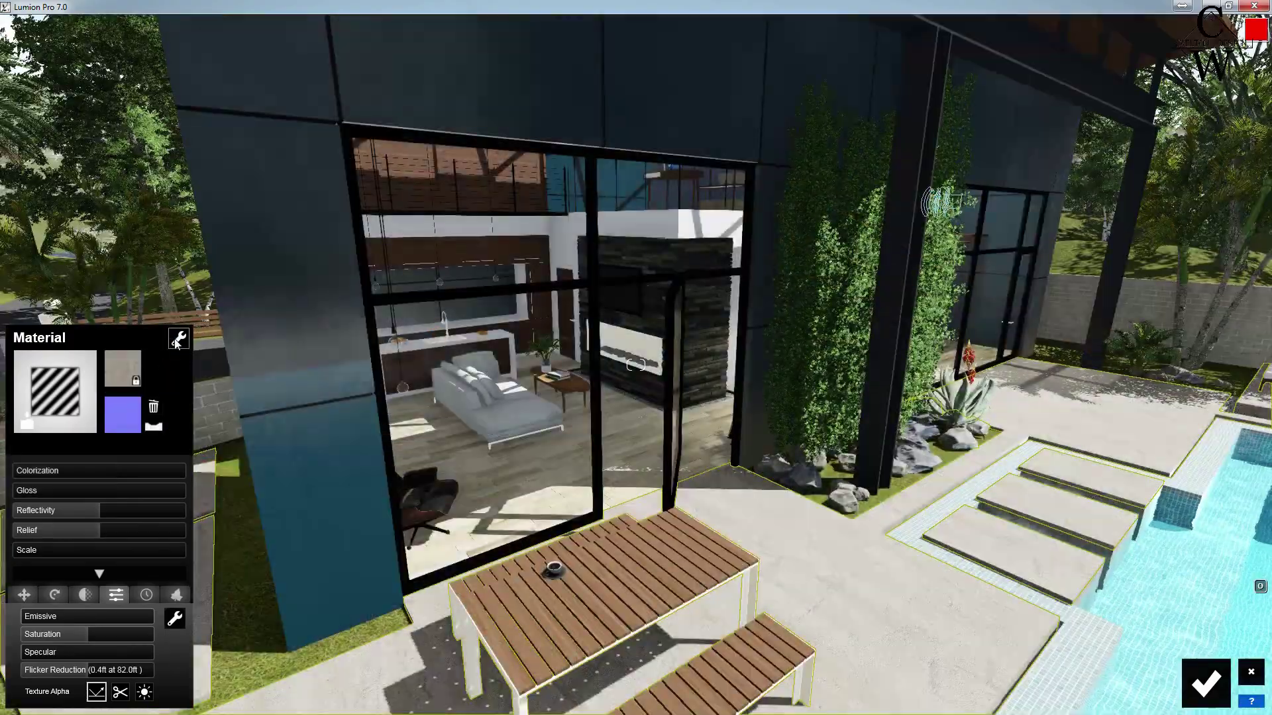
pyautogui.click(178, 340)
pyautogui.click(122, 339)
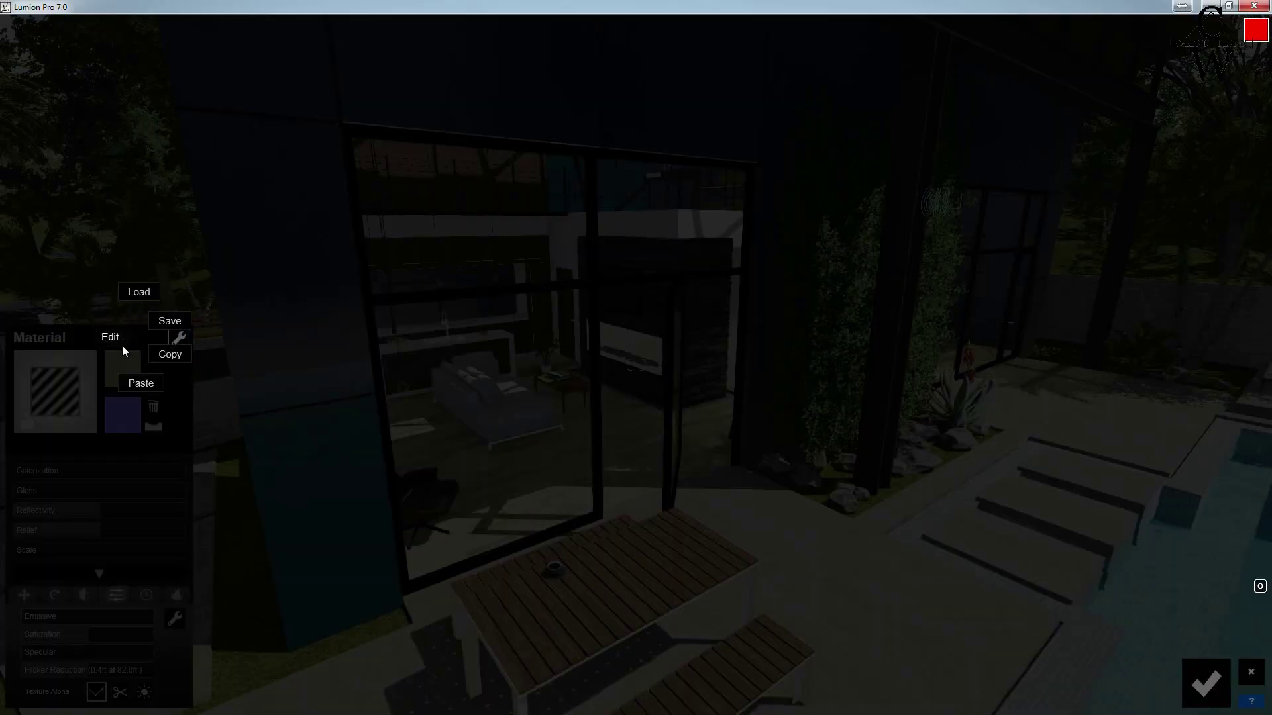
pyautogui.click(132, 381)
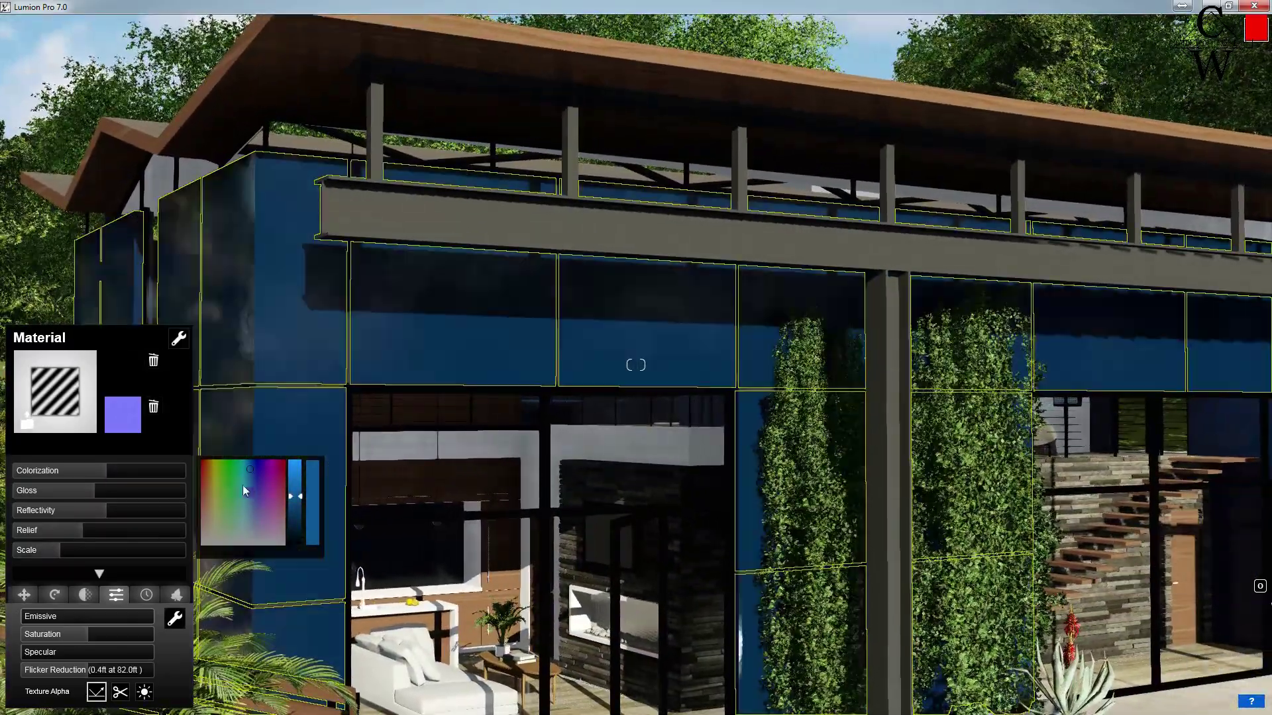
# Recolor the wall panels red and reduce their relief and gloss for a duller finish
pyautogui.moveTo(243, 485); pyautogui.dragTo(181, 458)
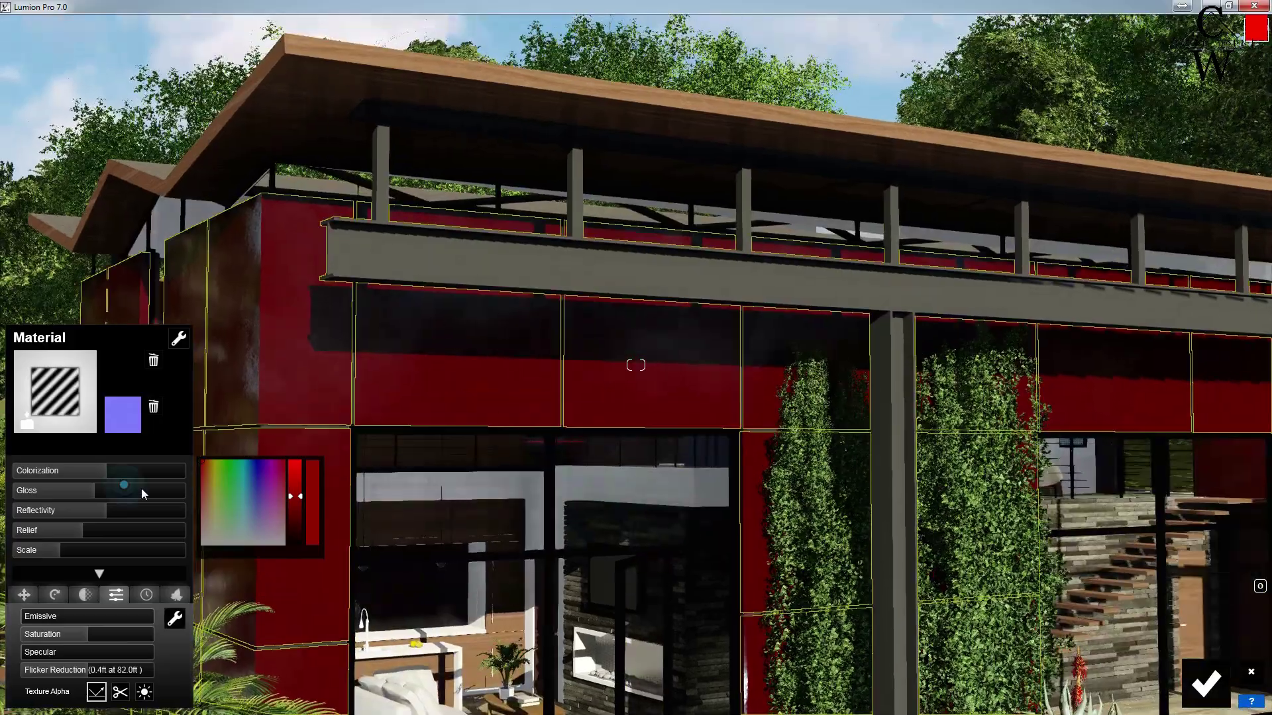
pyautogui.moveTo(141, 488); pyautogui.dragTo(45, 531)
pyautogui.moveTo(79, 492); pyautogui.dragTo(55, 491)
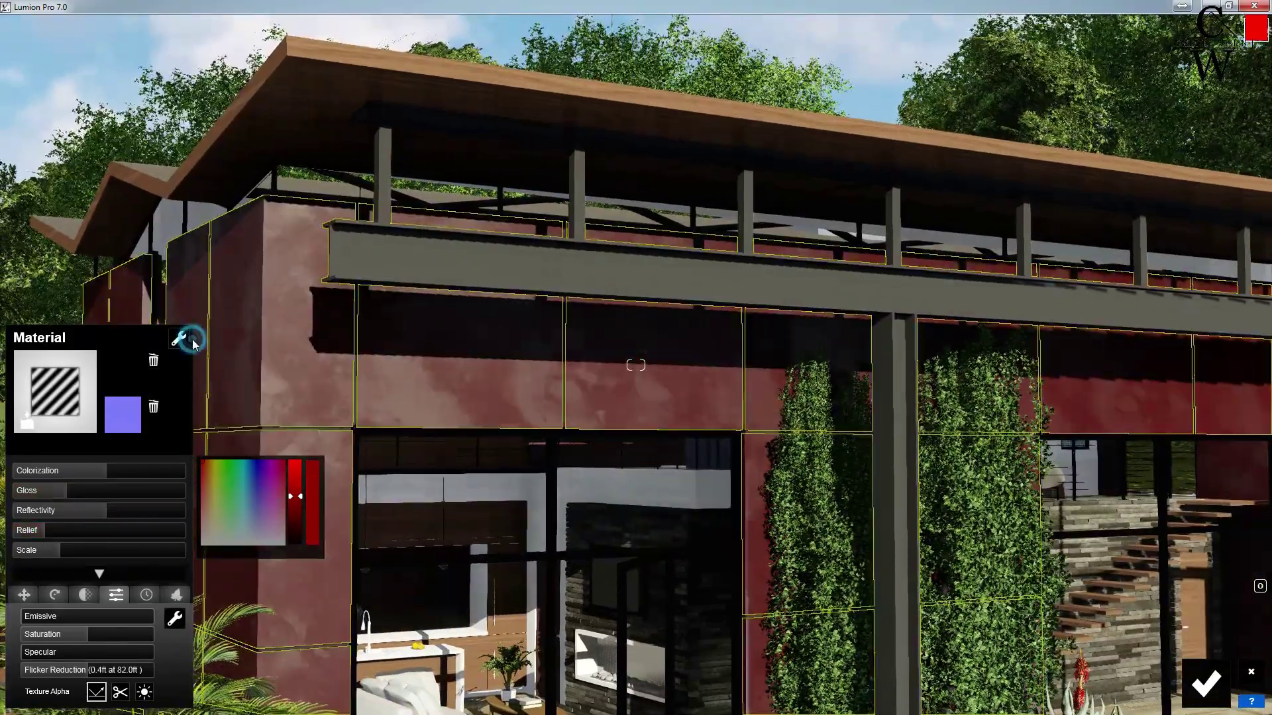
# Save the red wall panel material as Red Metal in the Lumion Materials\New folder directory
pyautogui.click(180, 339)
pyautogui.moveTo(136, 338)
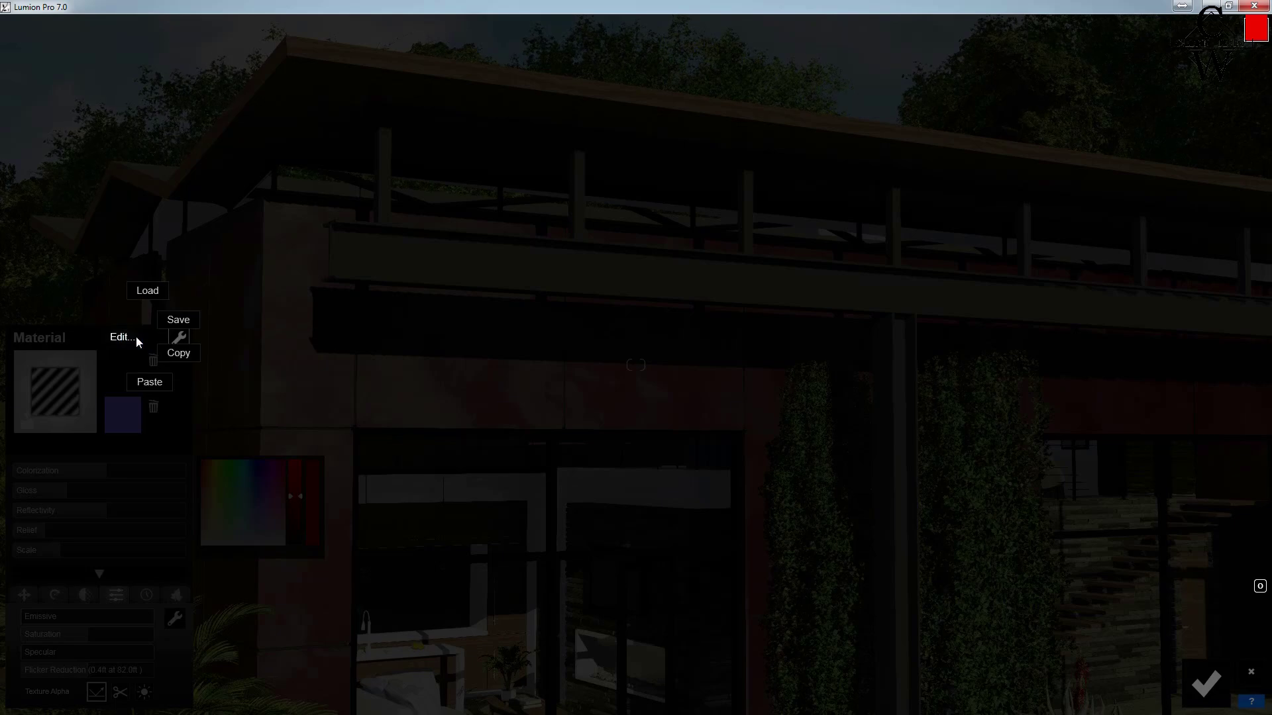
pyautogui.click(183, 321)
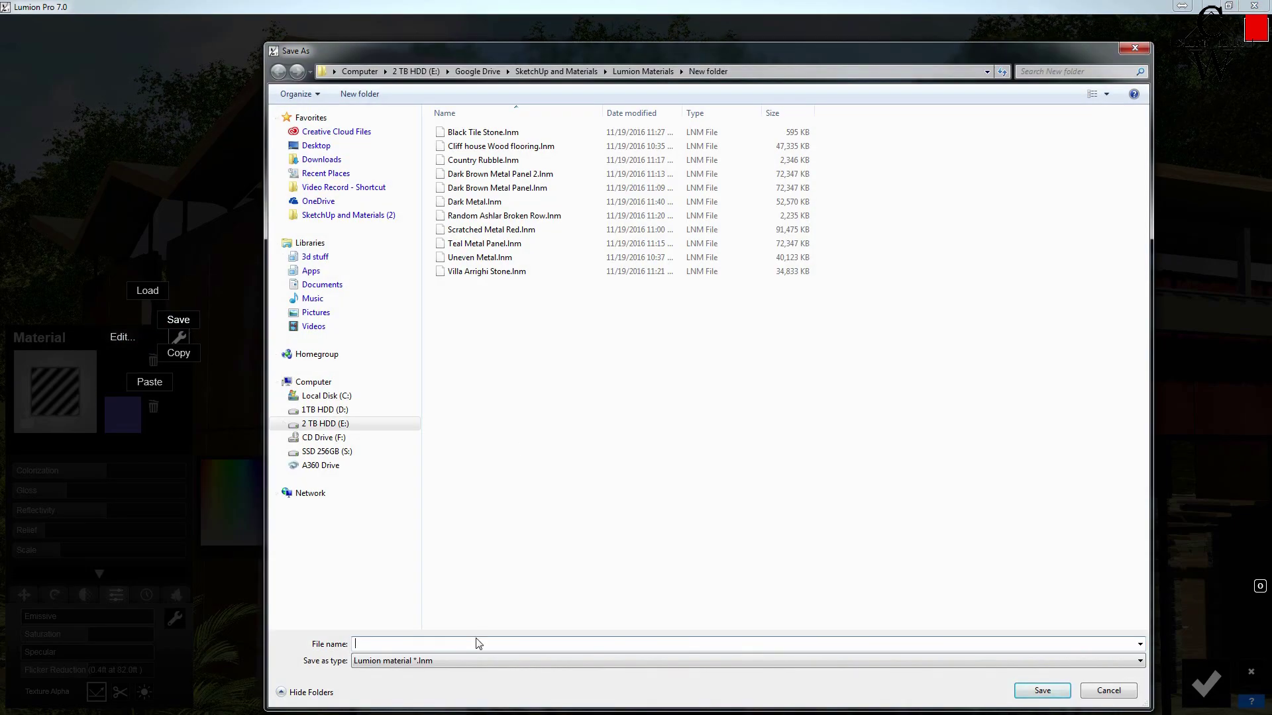
pyautogui.write('Concrete')
pyautogui.press('Return')
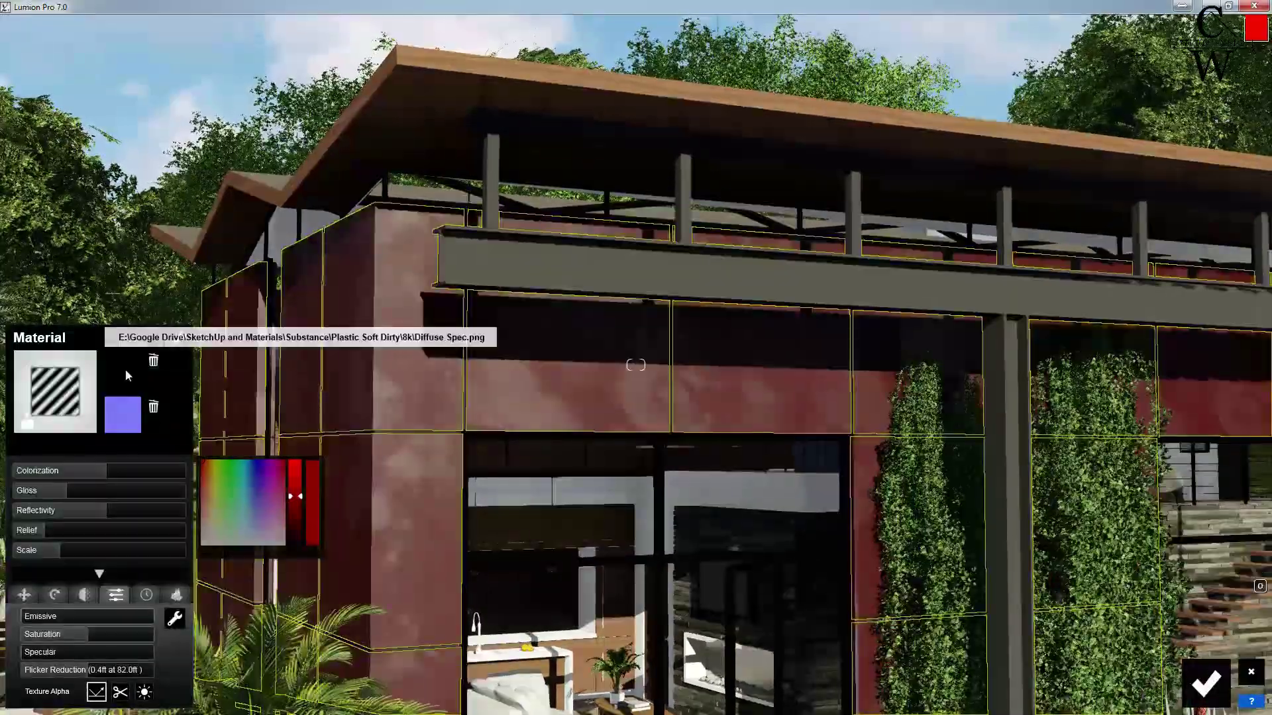
# Replace the wall panels' color map with an irregular stone masonry texture and save the material as Stone
pyautogui.click(125, 368)
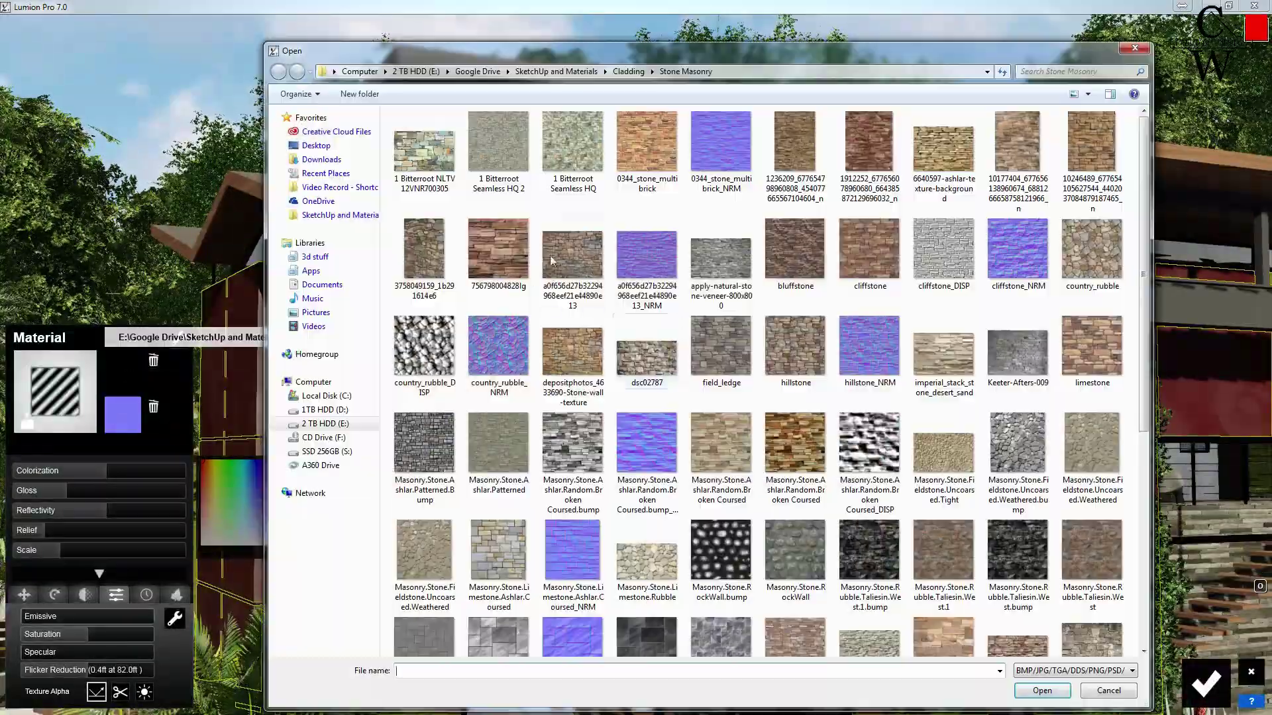
pyautogui.doubleClick(573, 255)
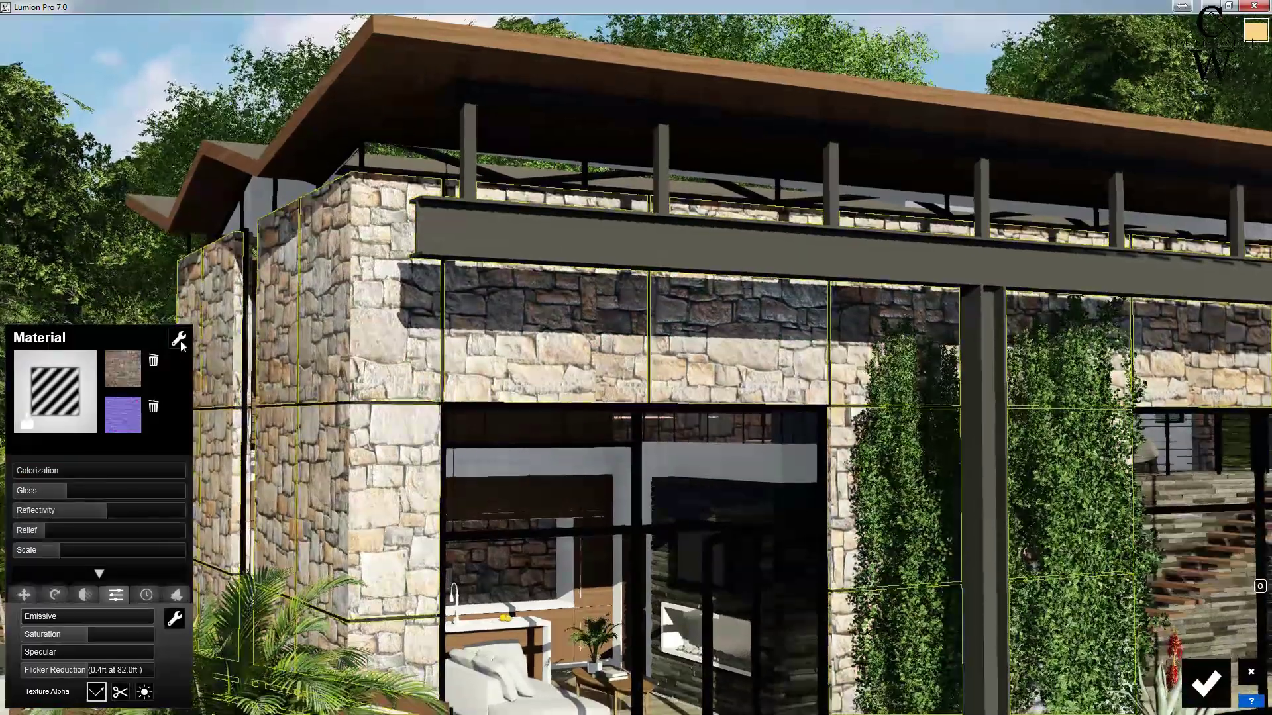
pyautogui.click(179, 339)
pyautogui.click(145, 336)
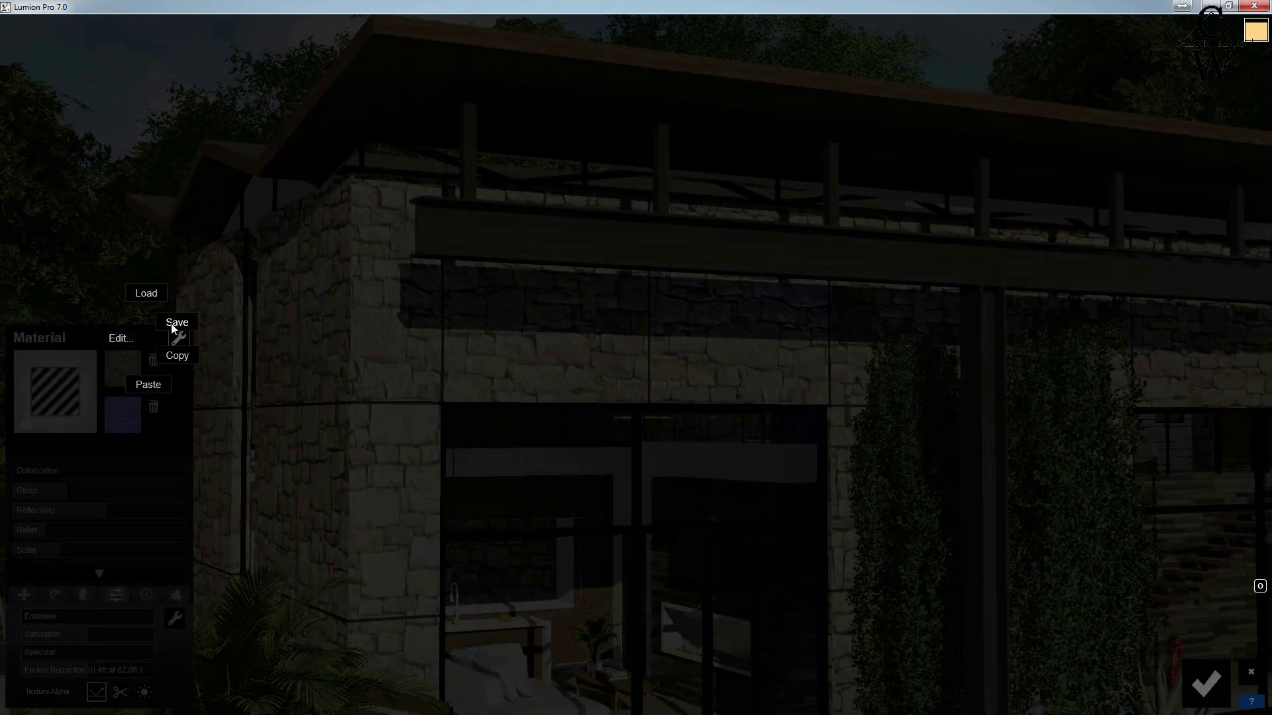
pyautogui.click(177, 322)
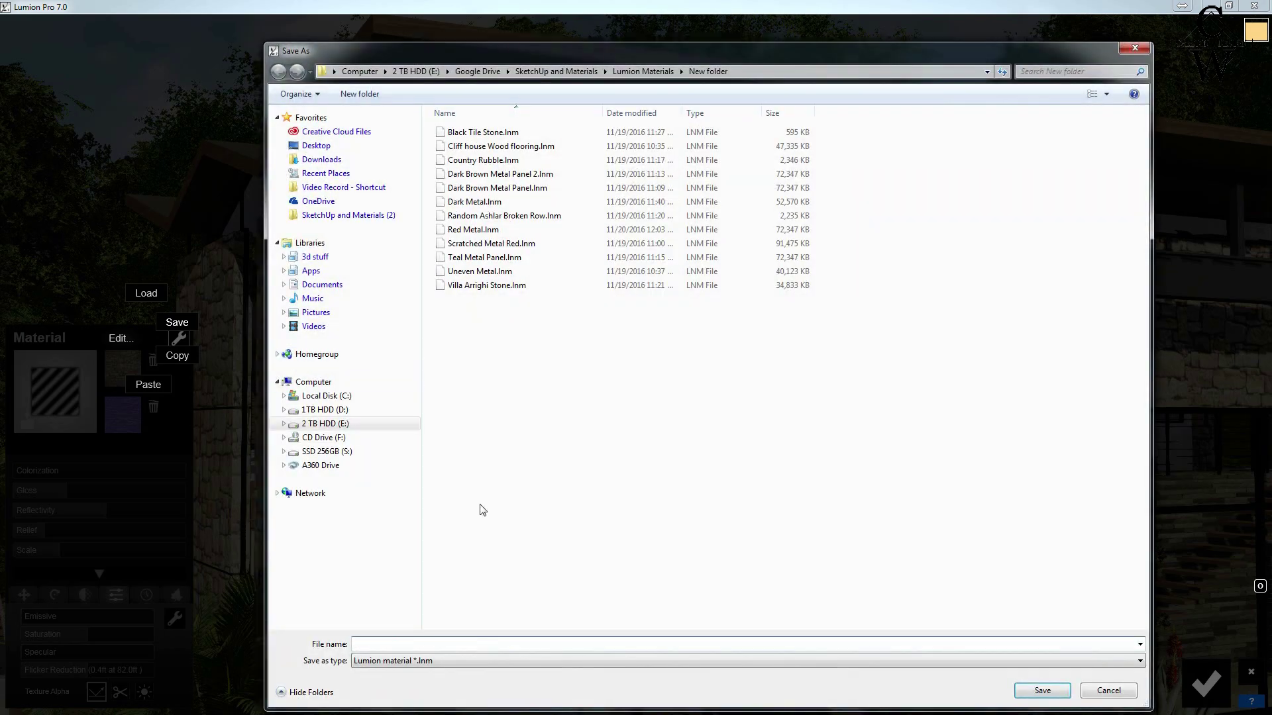
pyautogui.write('Stone')
pyautogui.press('Return')
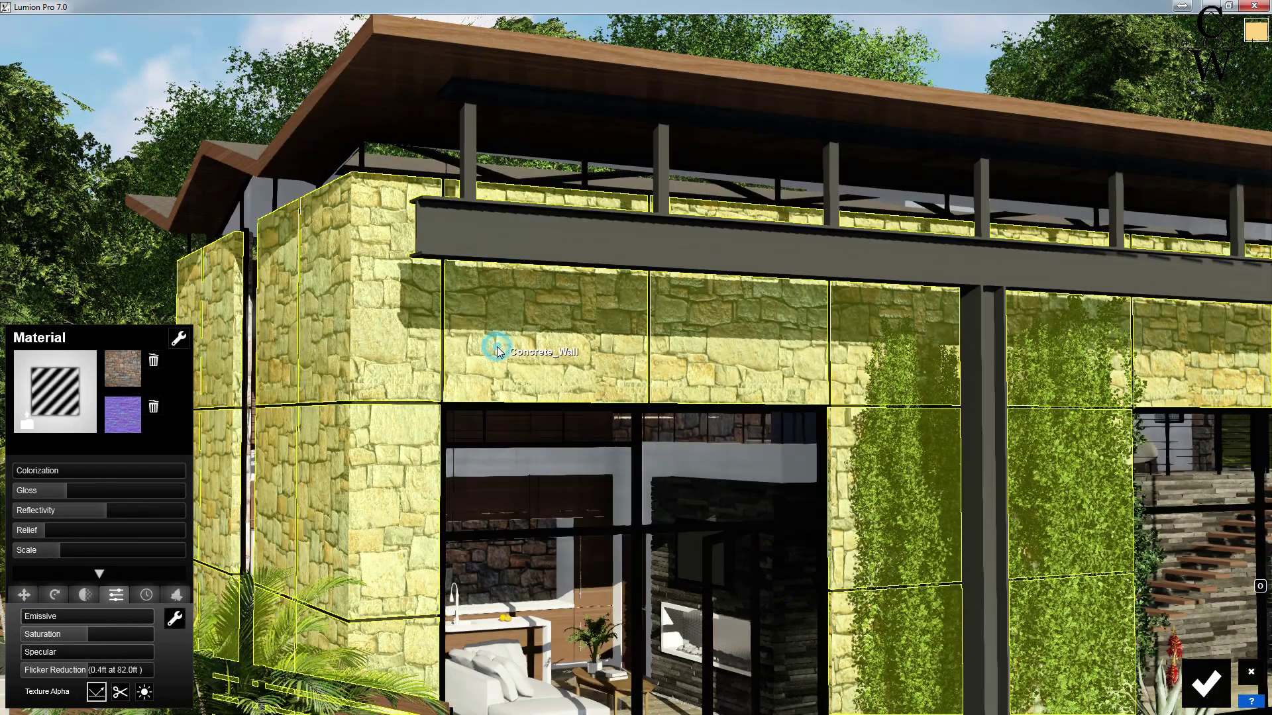
# Load other saved stone materials onto the exterior wall panels, one after another
pyautogui.moveTo(496, 351); pyautogui.dragTo(492, 368, button='right')
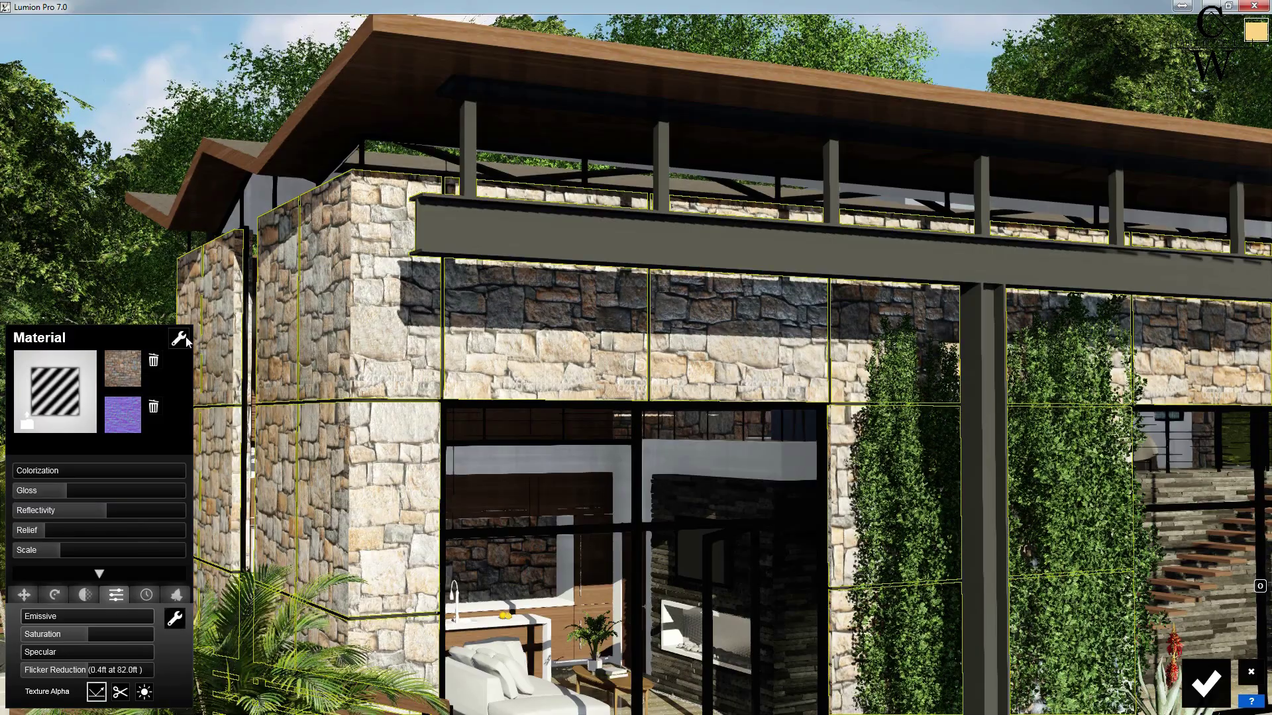
pyautogui.click(178, 338)
pyautogui.click(124, 335)
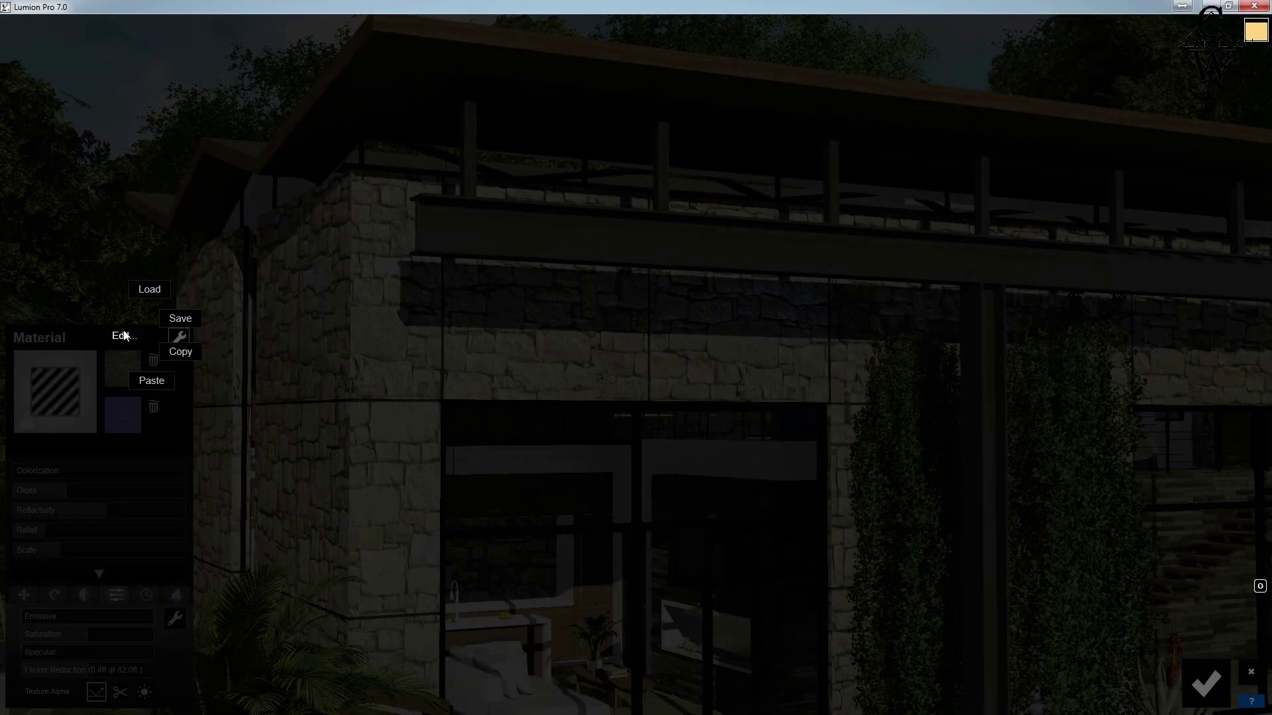
pyautogui.click(150, 289)
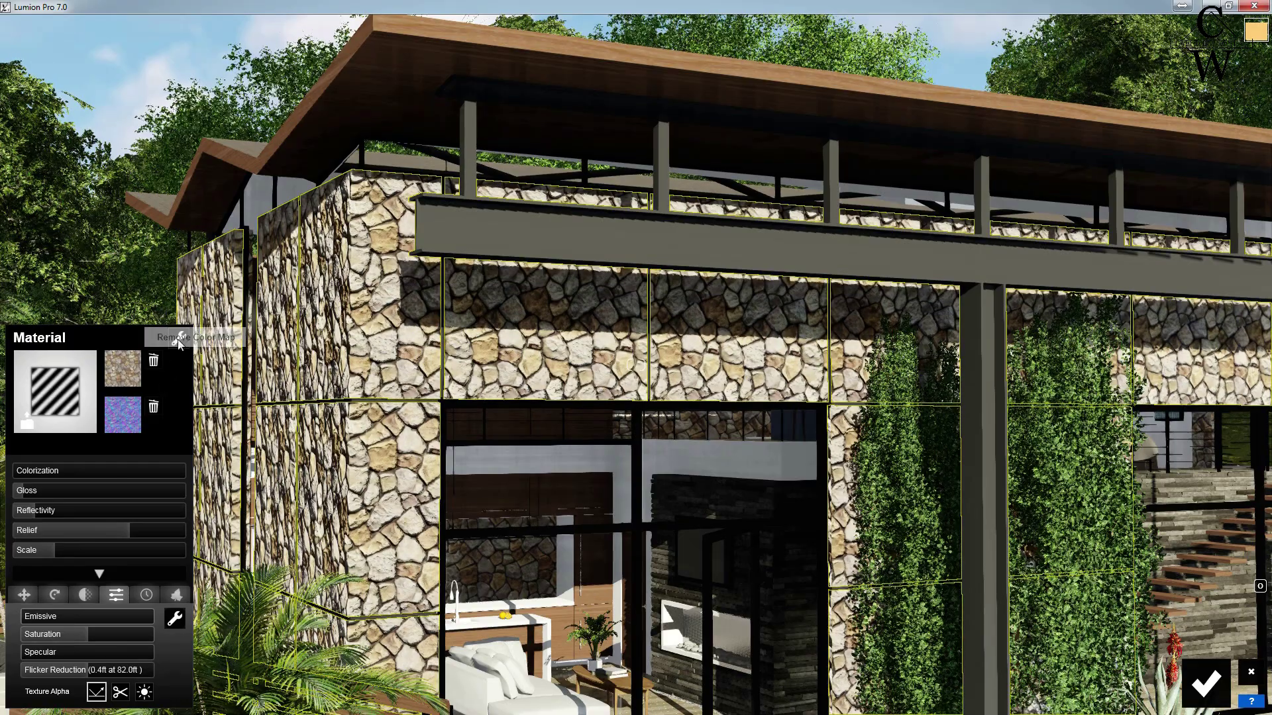
pyautogui.click(177, 339)
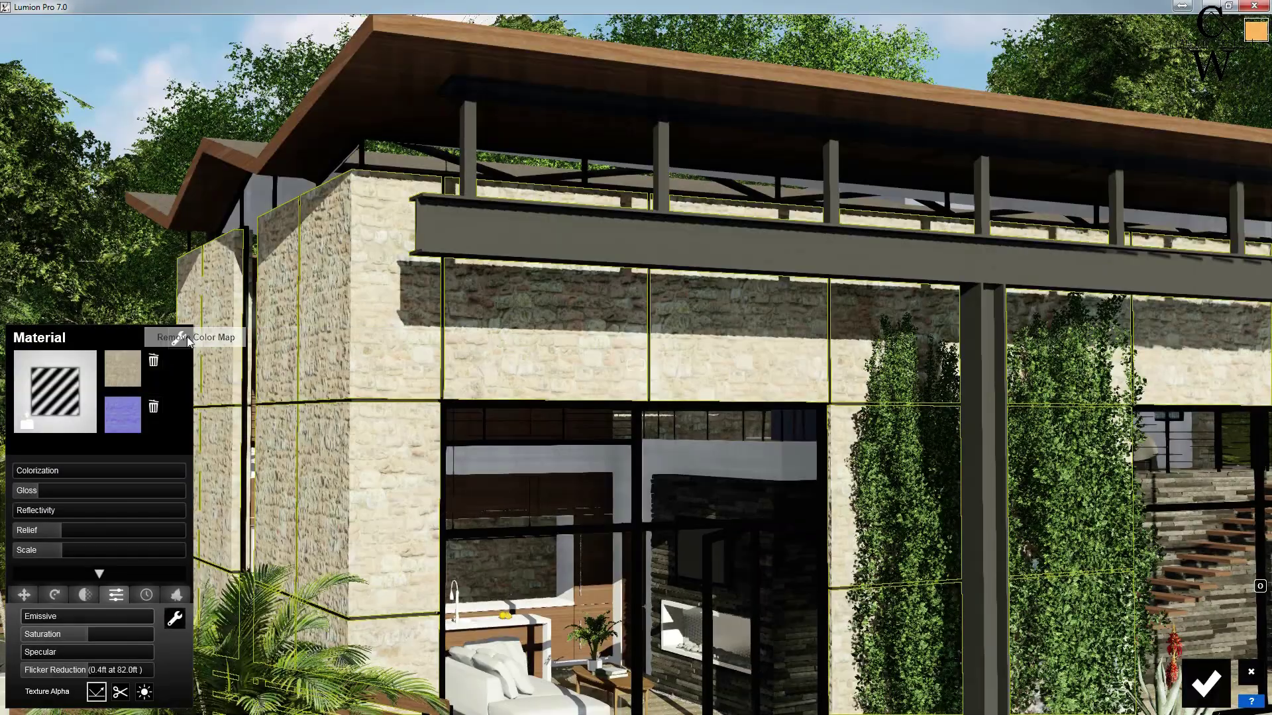
pyautogui.click(189, 341)
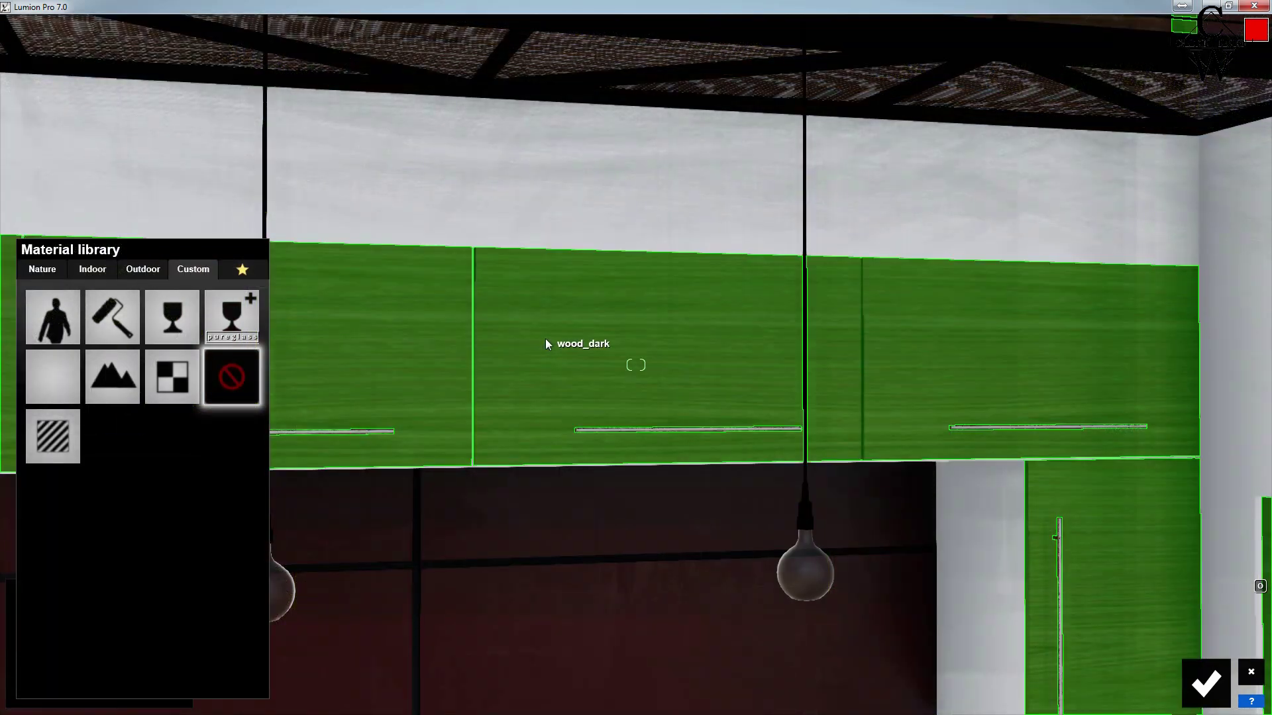
# Assign the Standard material to the wood_dark kitchen cabinets and save it as "wood no diffuse"
pyautogui.click(547, 344)
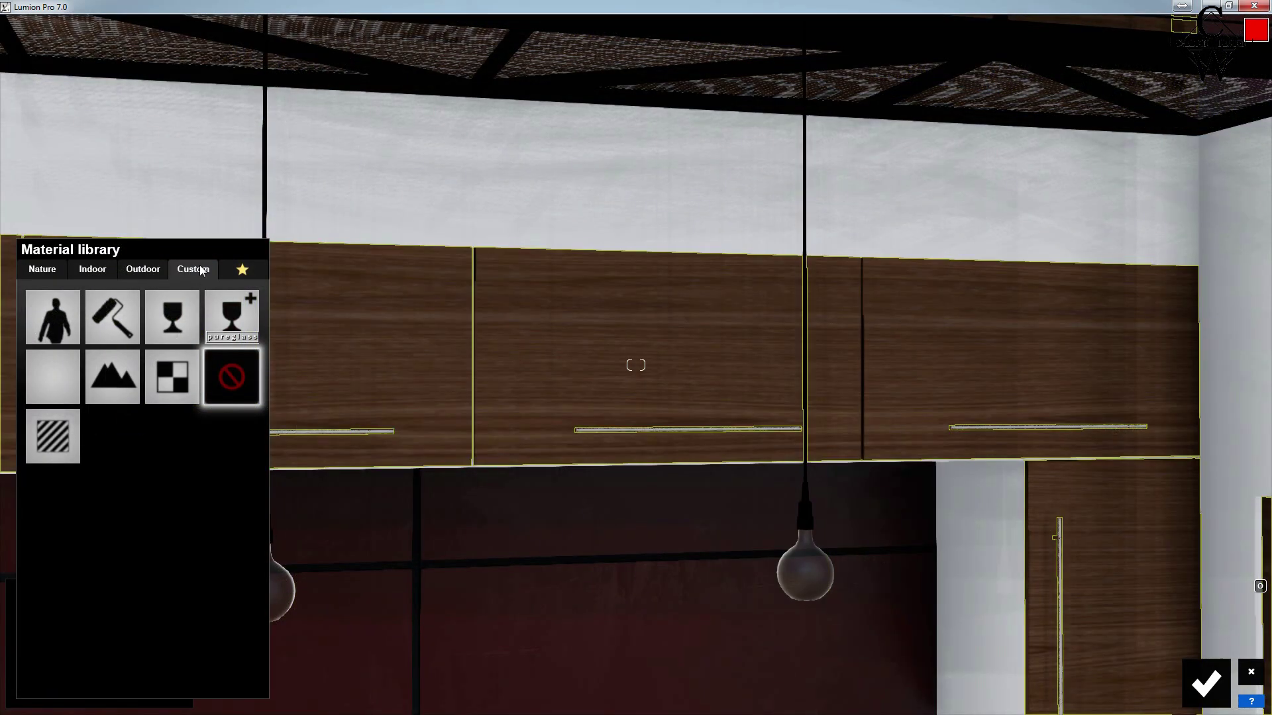
pyautogui.click(54, 439)
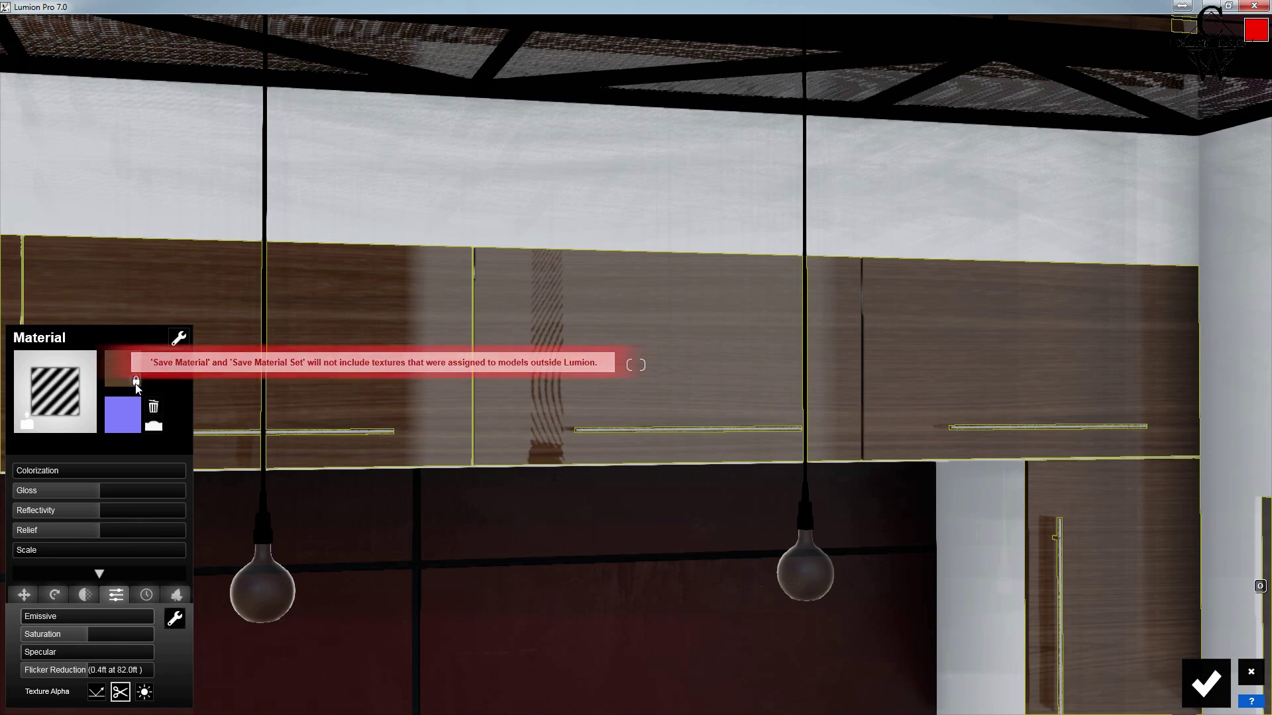
pyautogui.click(179, 338)
pyautogui.moveTo(112, 339)
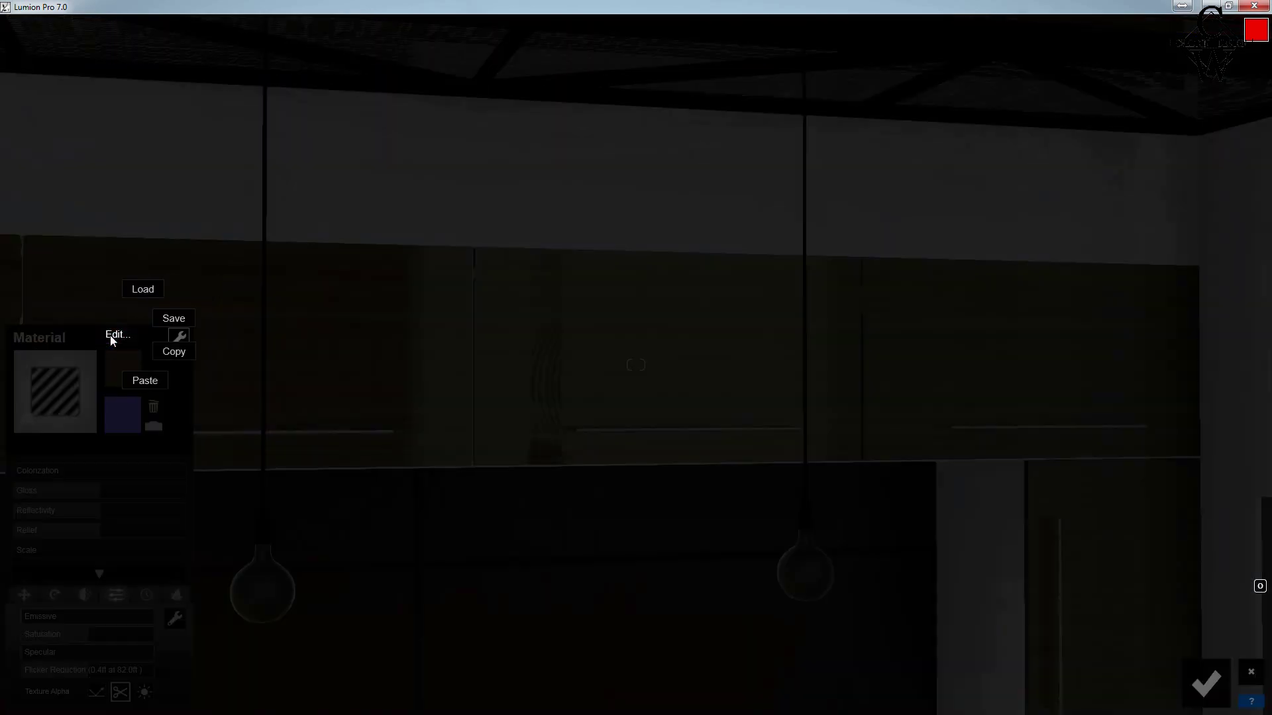
pyautogui.click(174, 319)
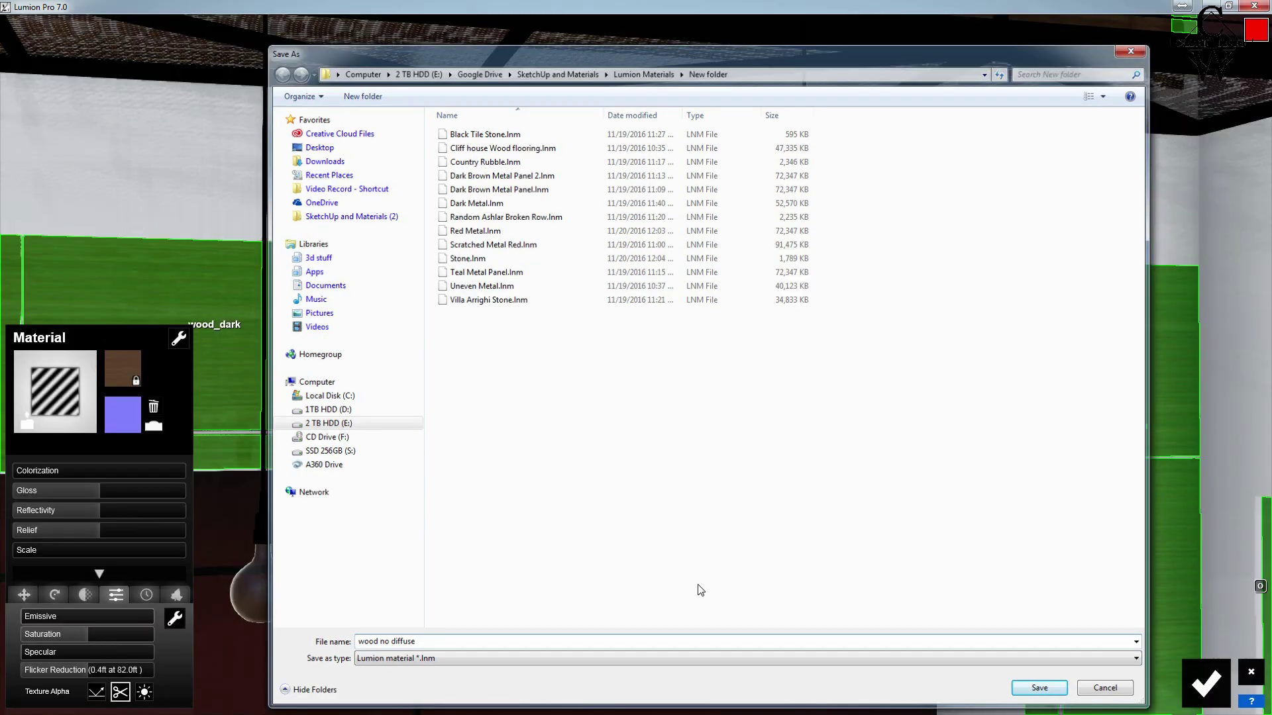
pyautogui.press('Return')
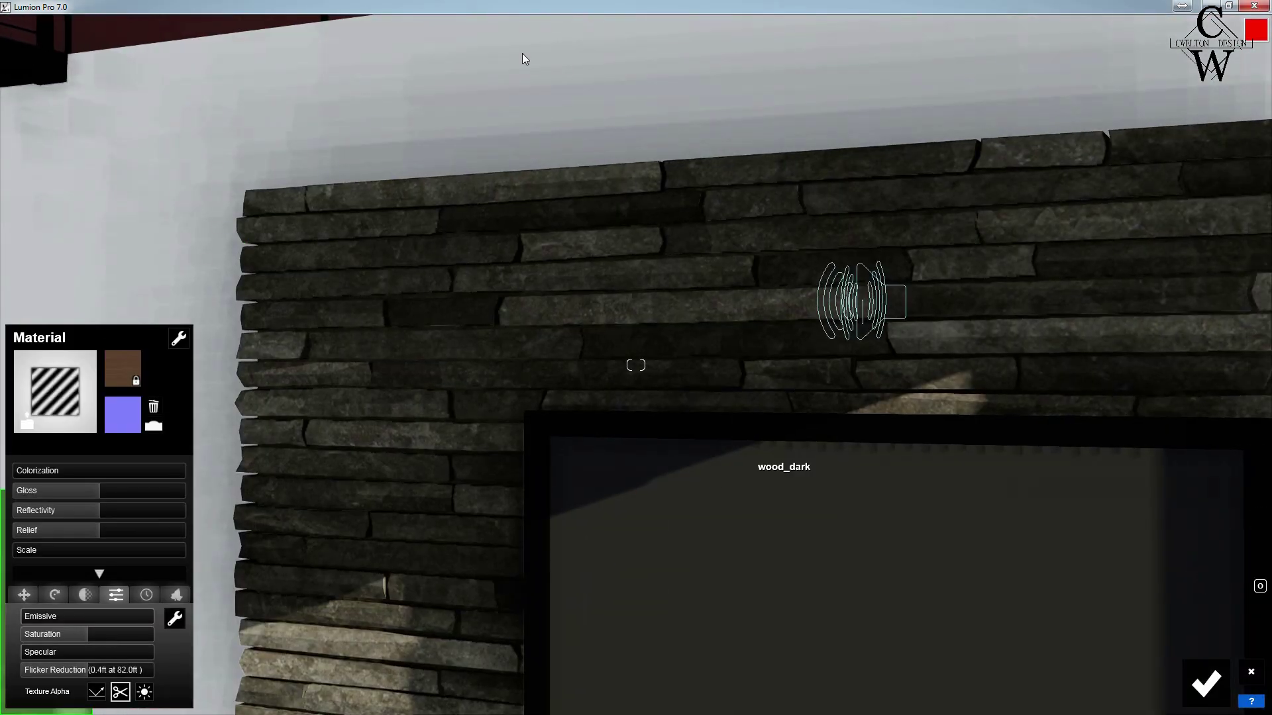
# Assign the Standard material to the white_matte wall and load the saved "wood no diffuse" material onto it
pyautogui.click(521, 78)
pyautogui.click(54, 436)
pyautogui.click(176, 337)
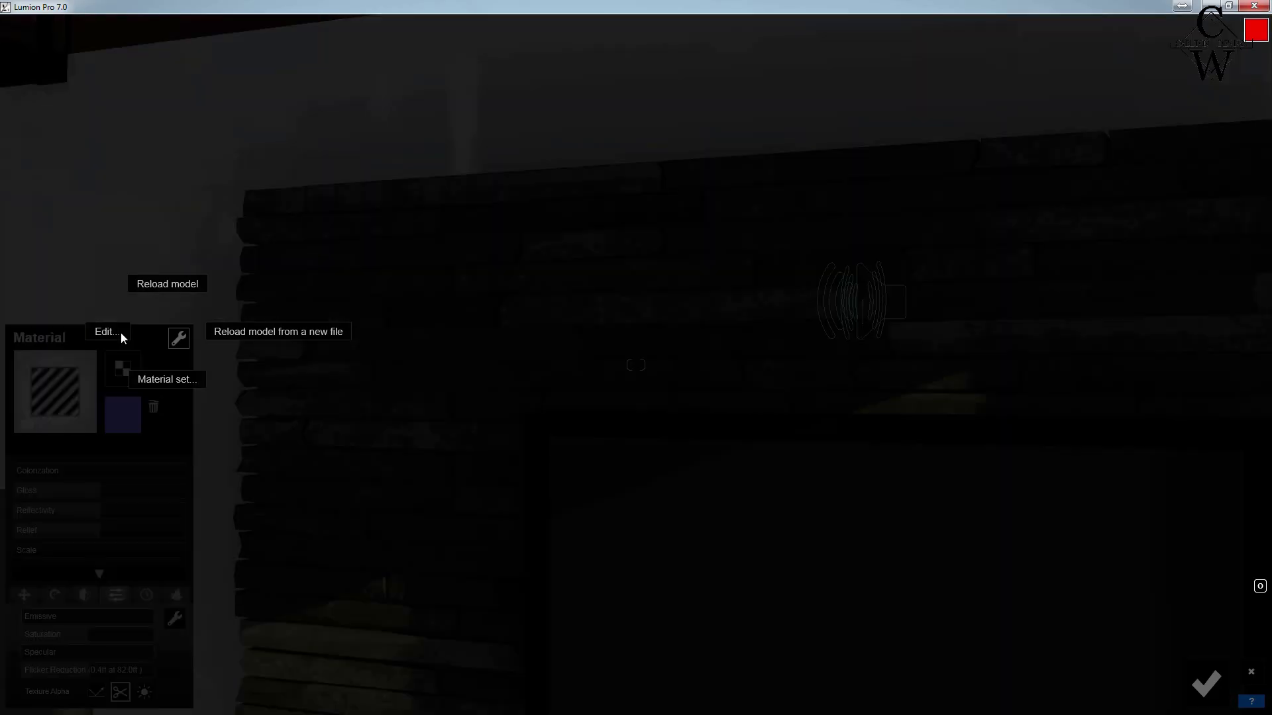
pyautogui.click(105, 331)
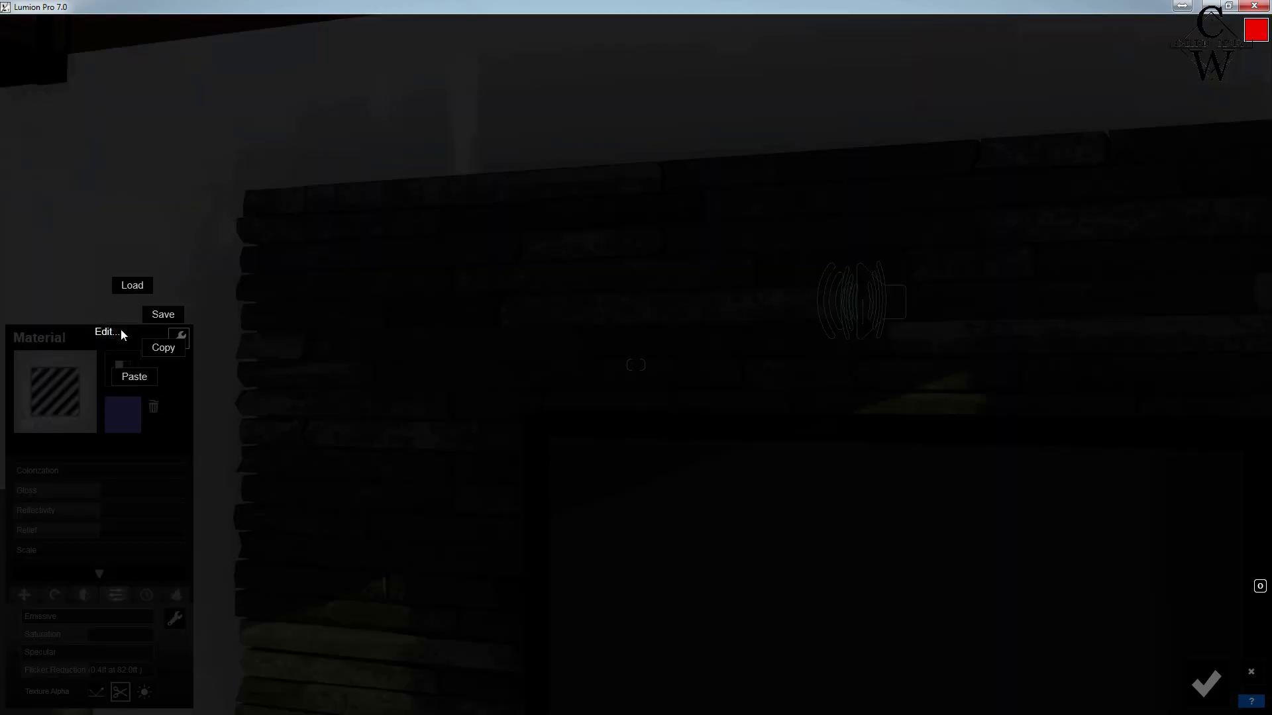
pyautogui.click(141, 286)
pyautogui.doubleClick(467, 312)
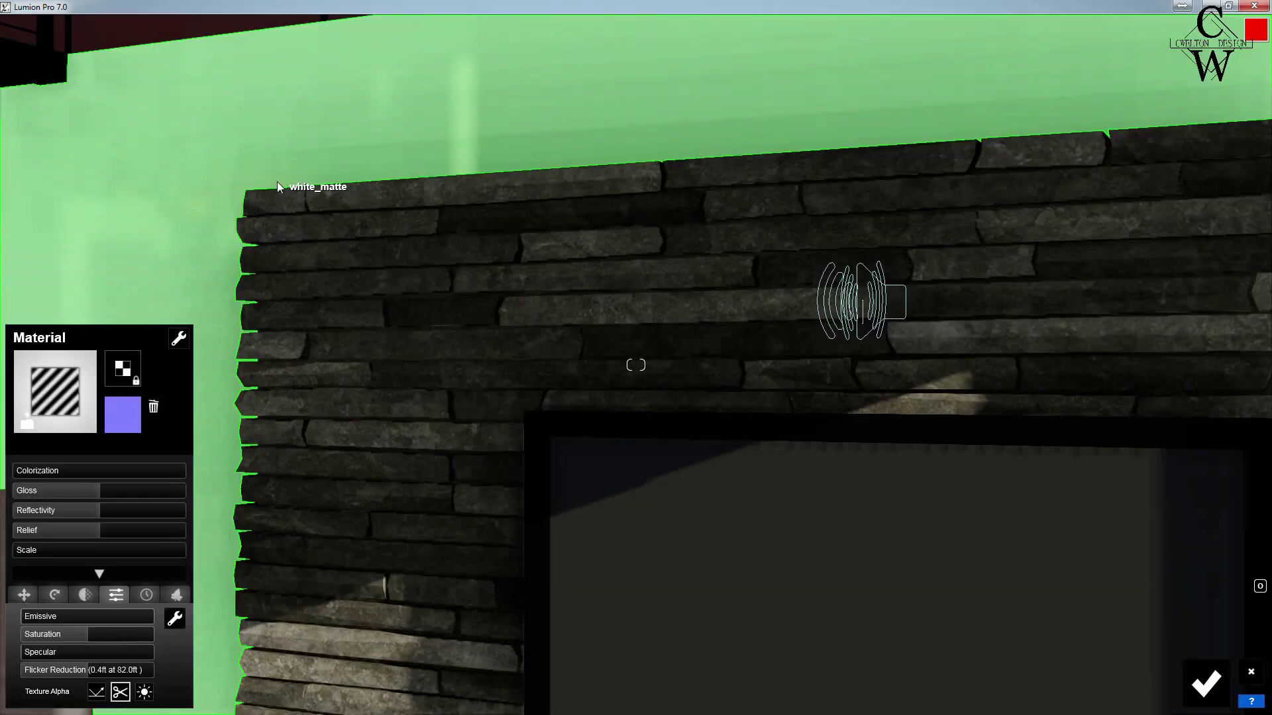
# Load the saved Red Metal material onto the white walls of the other house with the palm trees
pyautogui.moveTo(267, 182); pyautogui.dragTo(543, 182, button='right')
pyautogui.press('s')
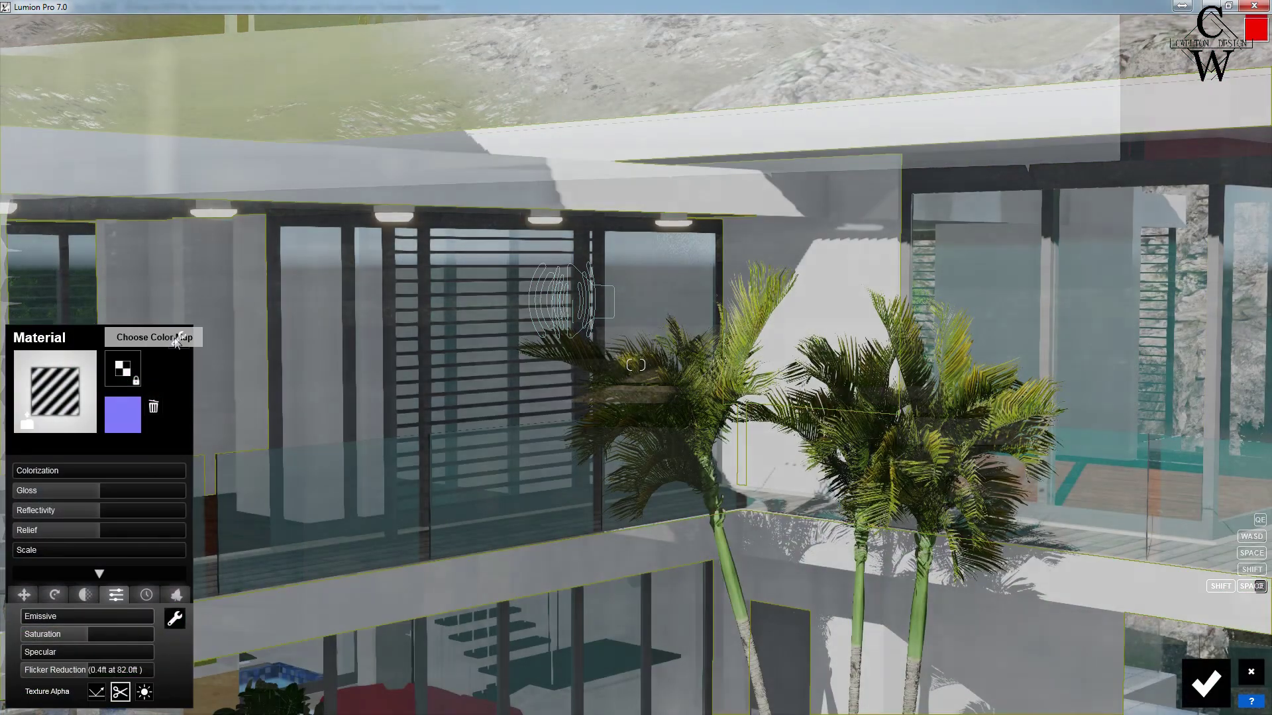
pyautogui.click(177, 338)
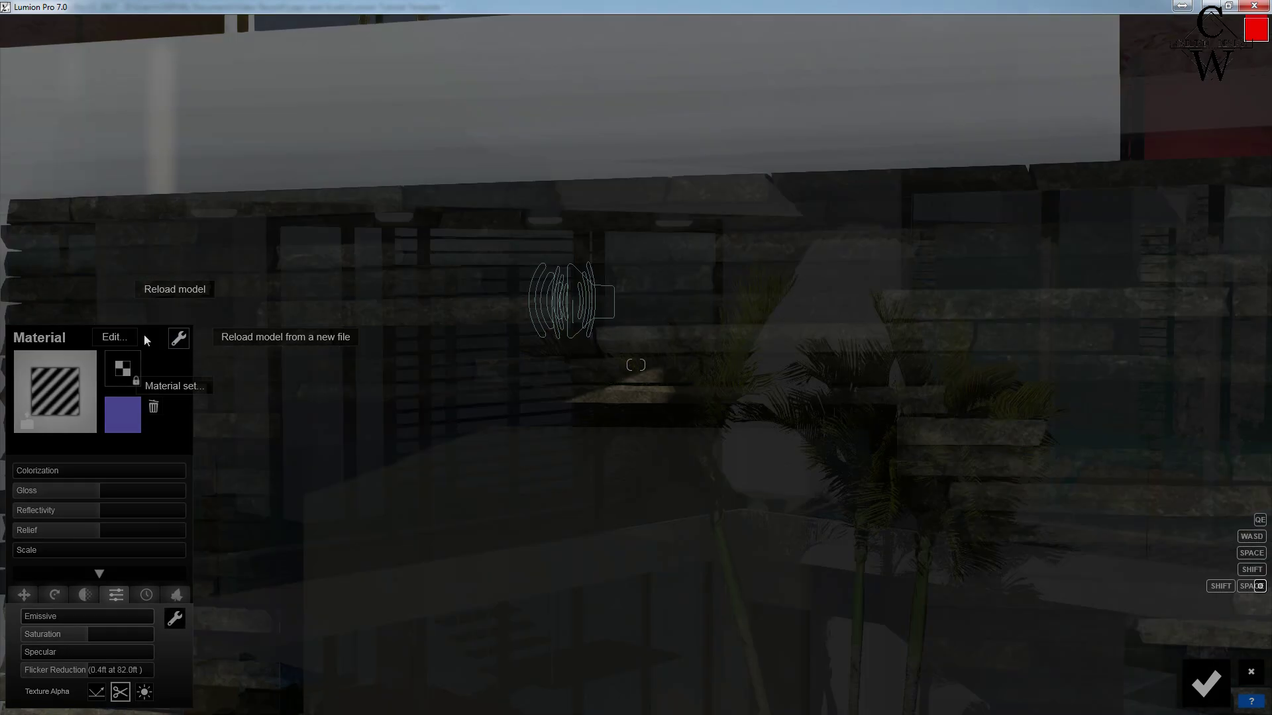
pyautogui.click(135, 290)
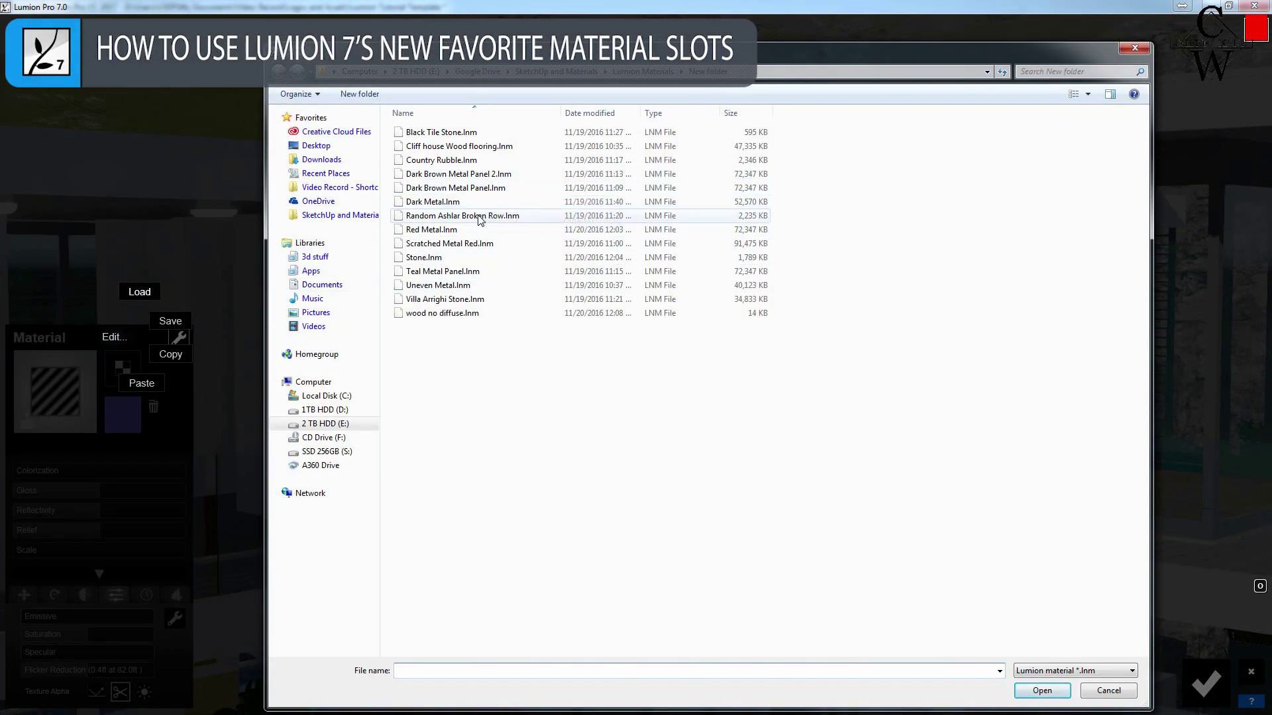
pyautogui.doubleClick(431, 229)
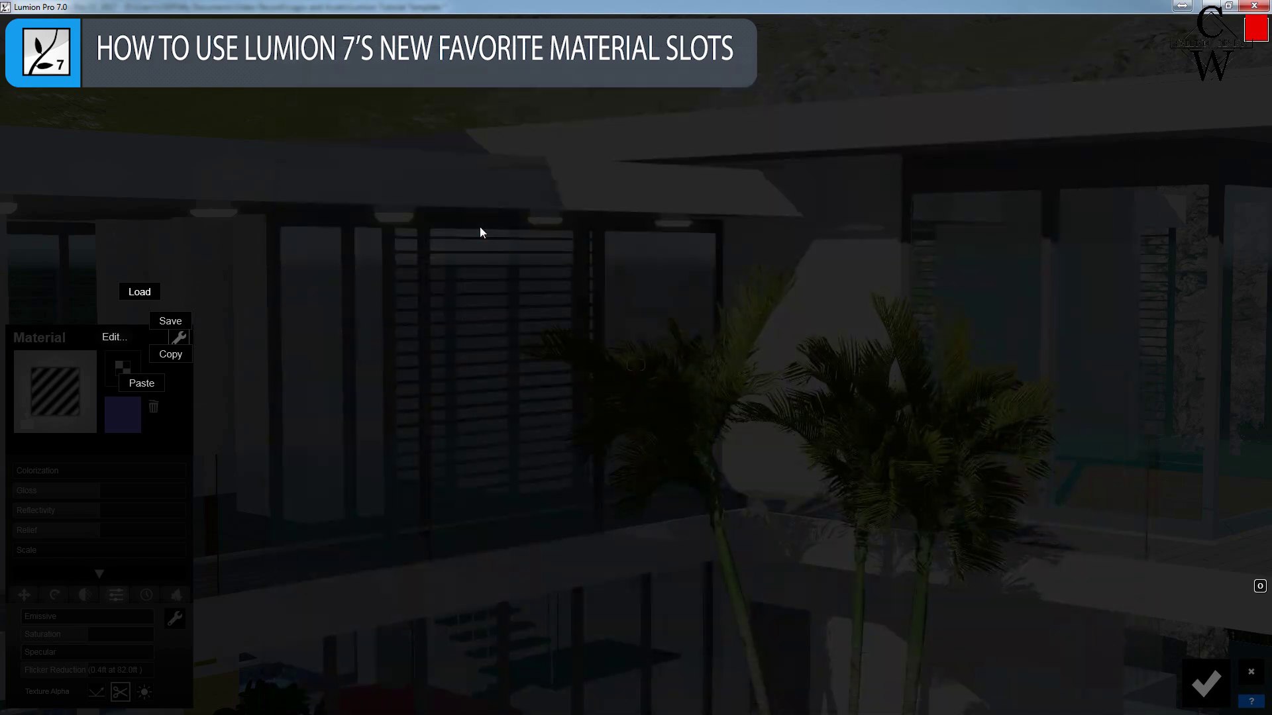
pyautogui.press('d')
pyautogui.press('q')
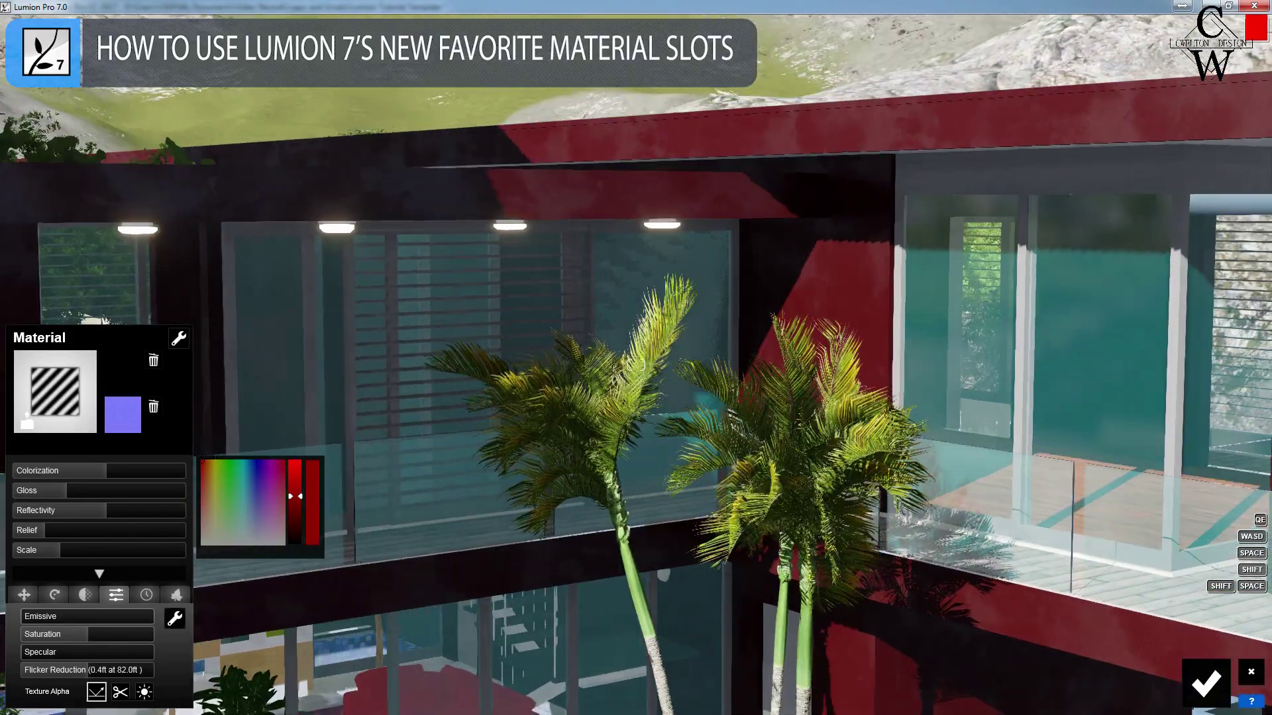
# Load the saved Teal Metal Panel.lnm material onto the house's red Concrete surfaces
pyautogui.moveTo(636, 365); pyautogui.dragTo(685, 318, button='right')
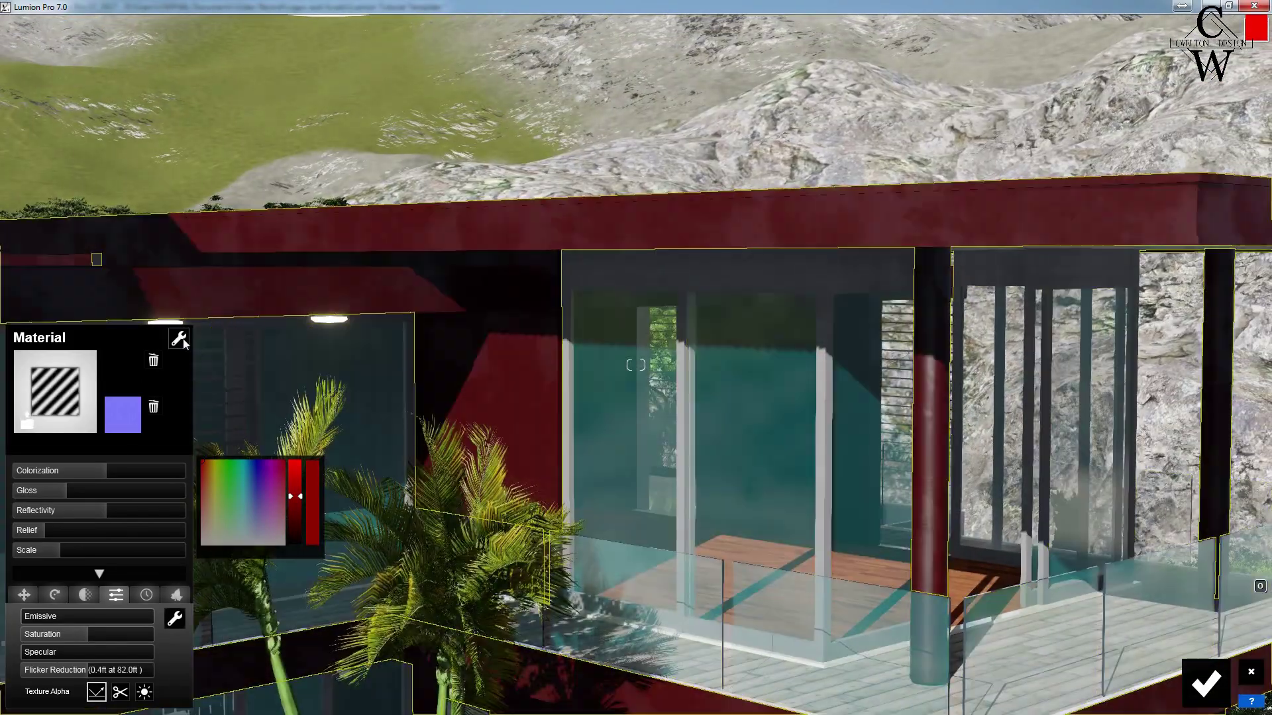
pyautogui.click(178, 339)
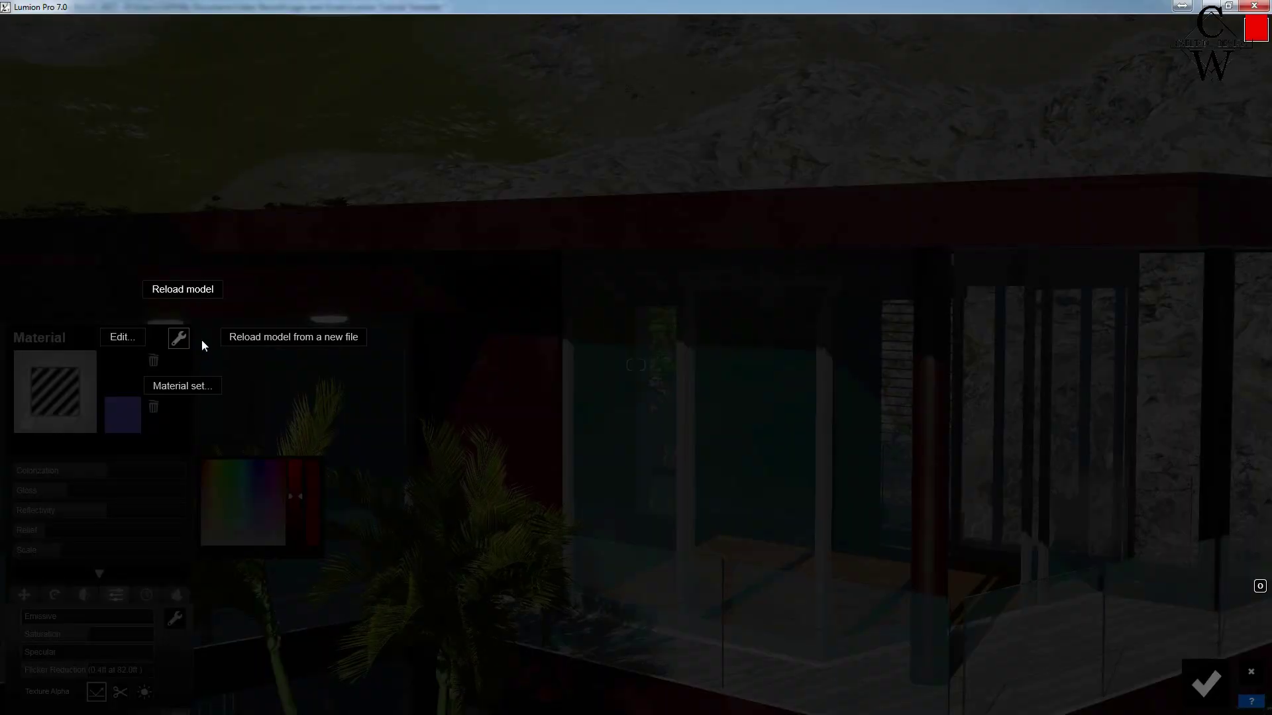
pyautogui.click(150, 292)
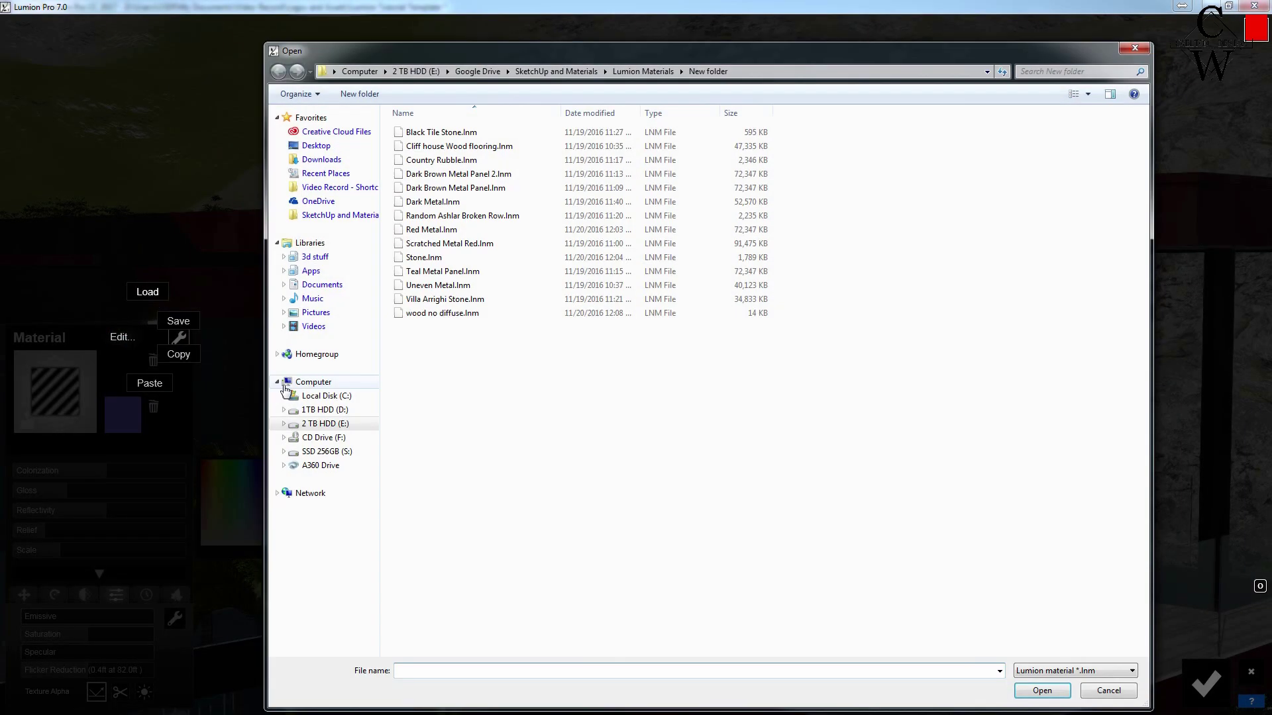
pyautogui.doubleClick(442, 271)
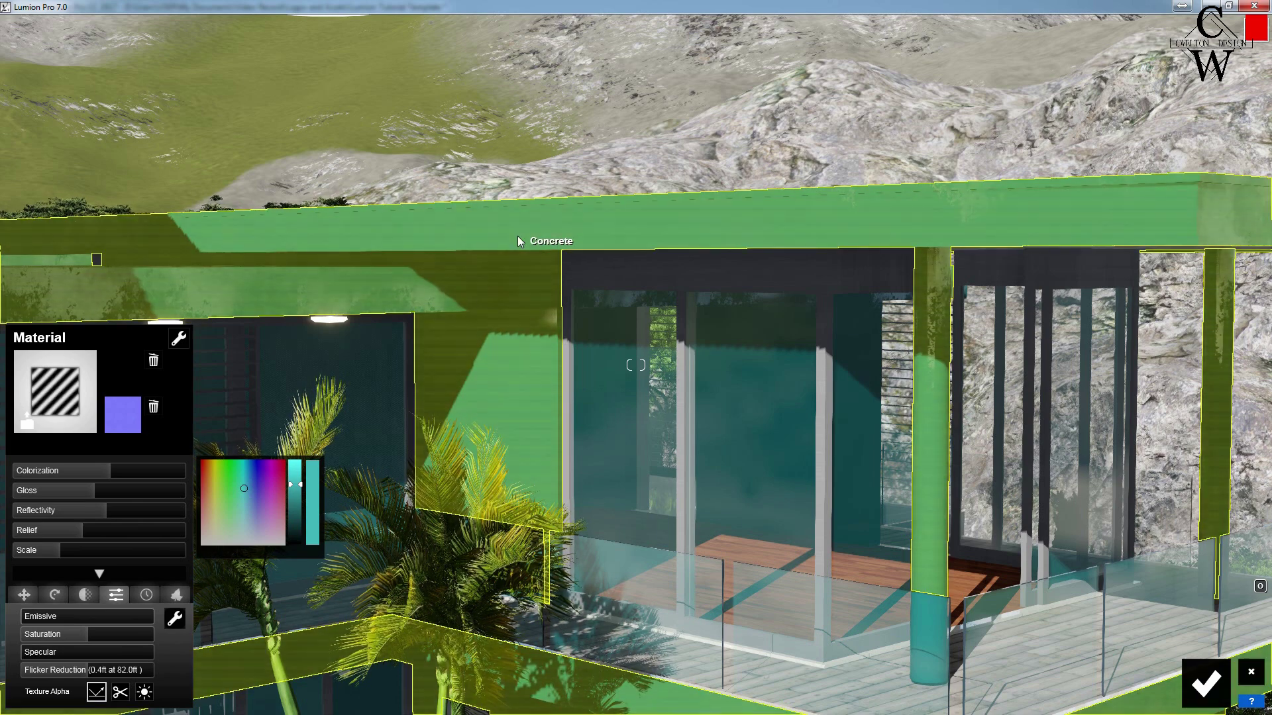
# Raise the Concrete material's colorization, recolor it to a neutral dark grey, slightly lower its gloss and save the changes
pyautogui.moveTo(133, 470); pyautogui.dragTo(152, 473)
pyautogui.moveTo(222, 496); pyautogui.dragTo(204, 564)
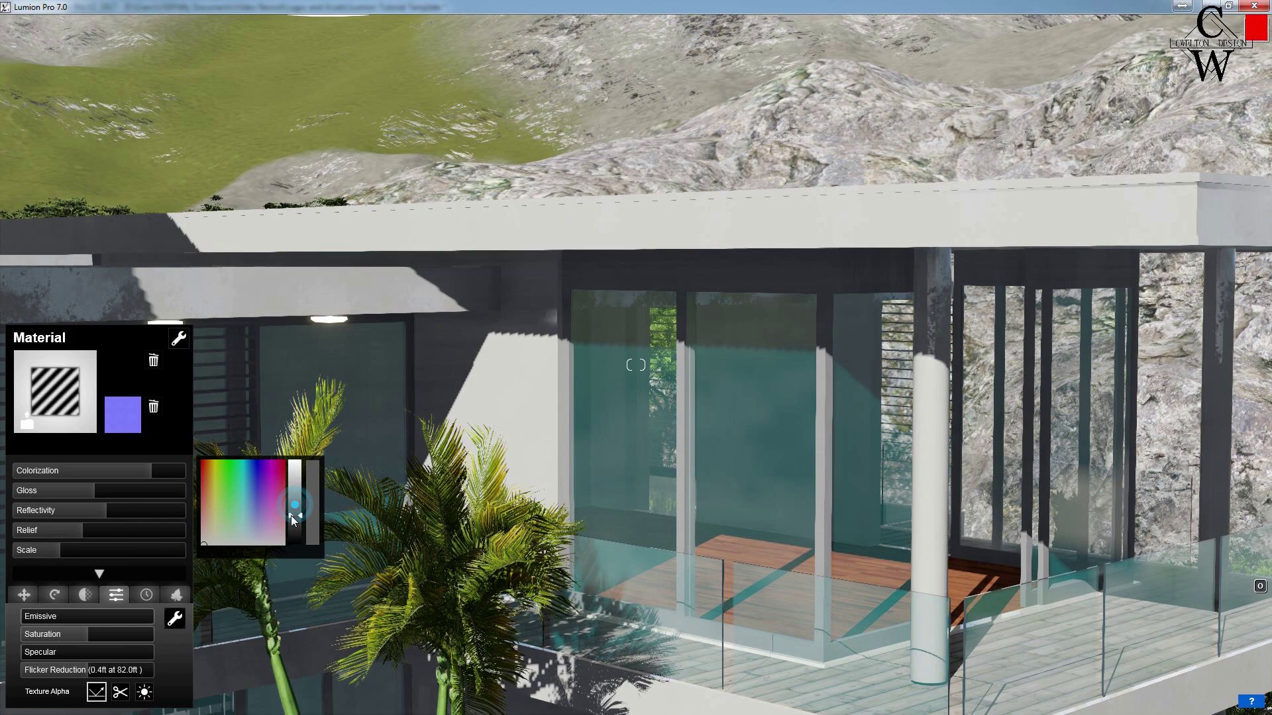
pyautogui.click(292, 515)
pyautogui.moveTo(94, 491); pyautogui.dragTo(89, 492)
pyautogui.moveTo(414, 433); pyautogui.dragTo(456, 461, button='right')
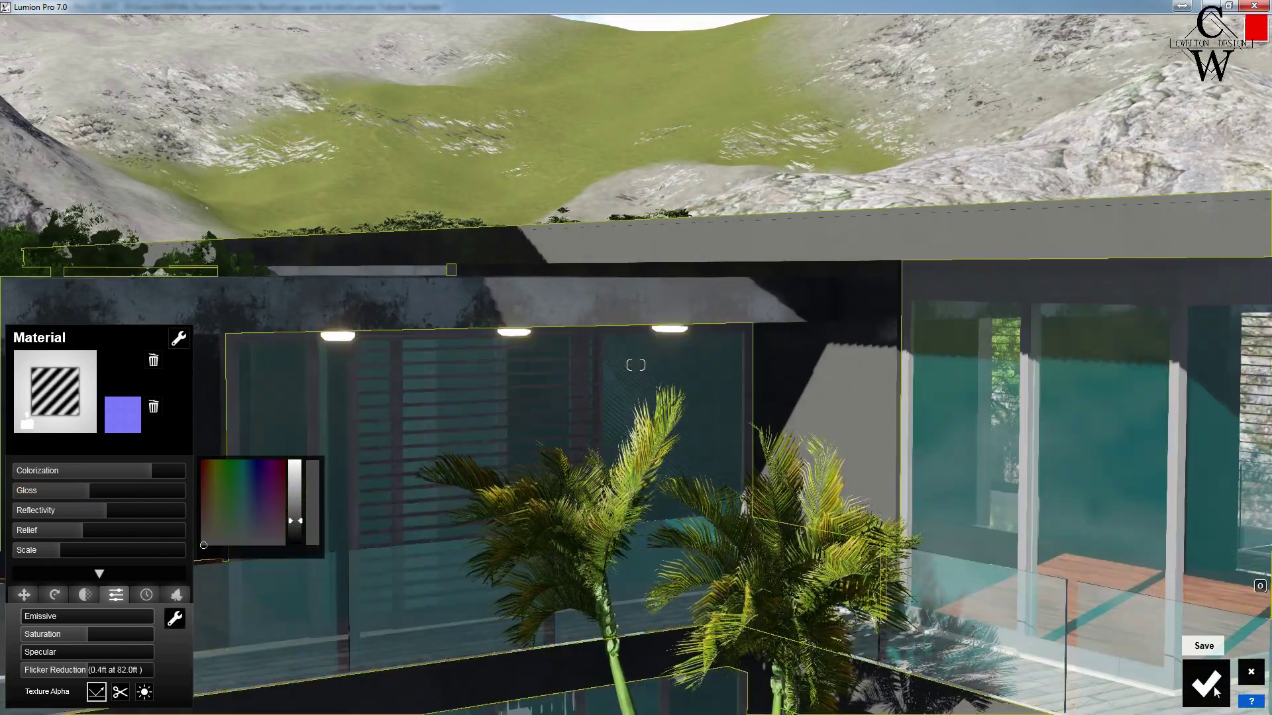
pyautogui.click(1207, 683)
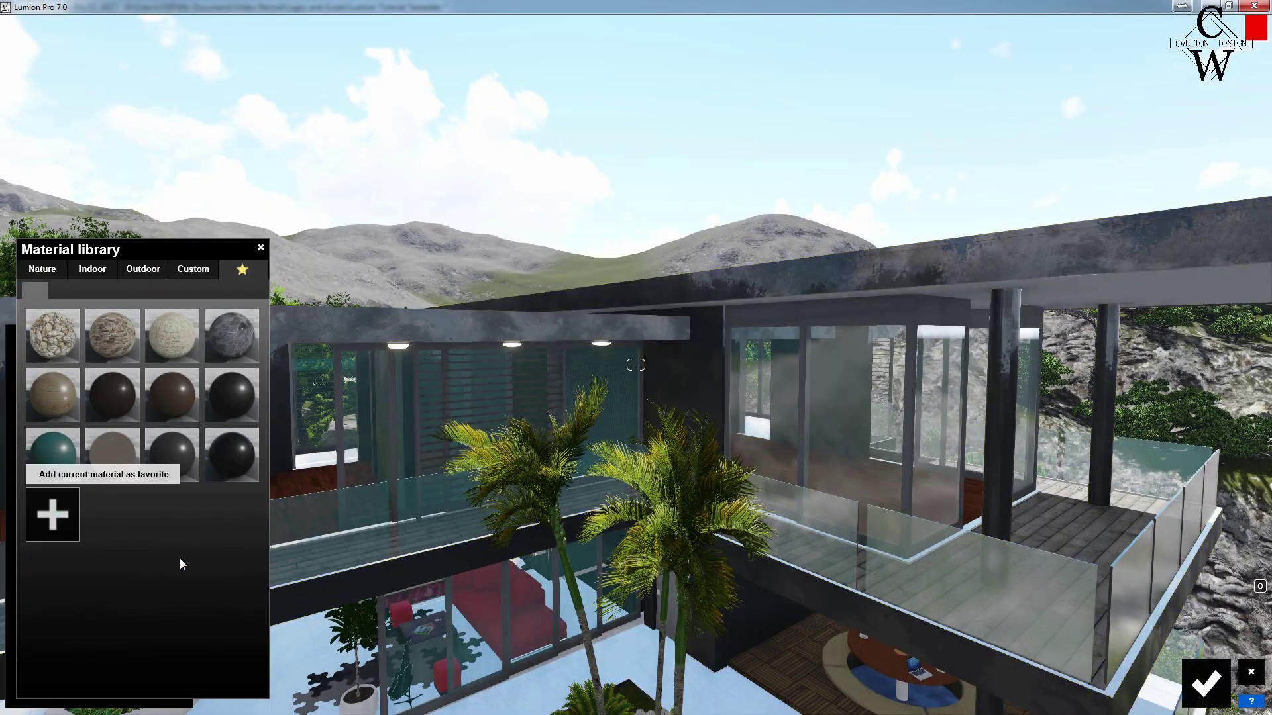
# Add the current material as a favorite and open the favorite materials for the house's Concrete surfaces
pyautogui.click(308, 212)
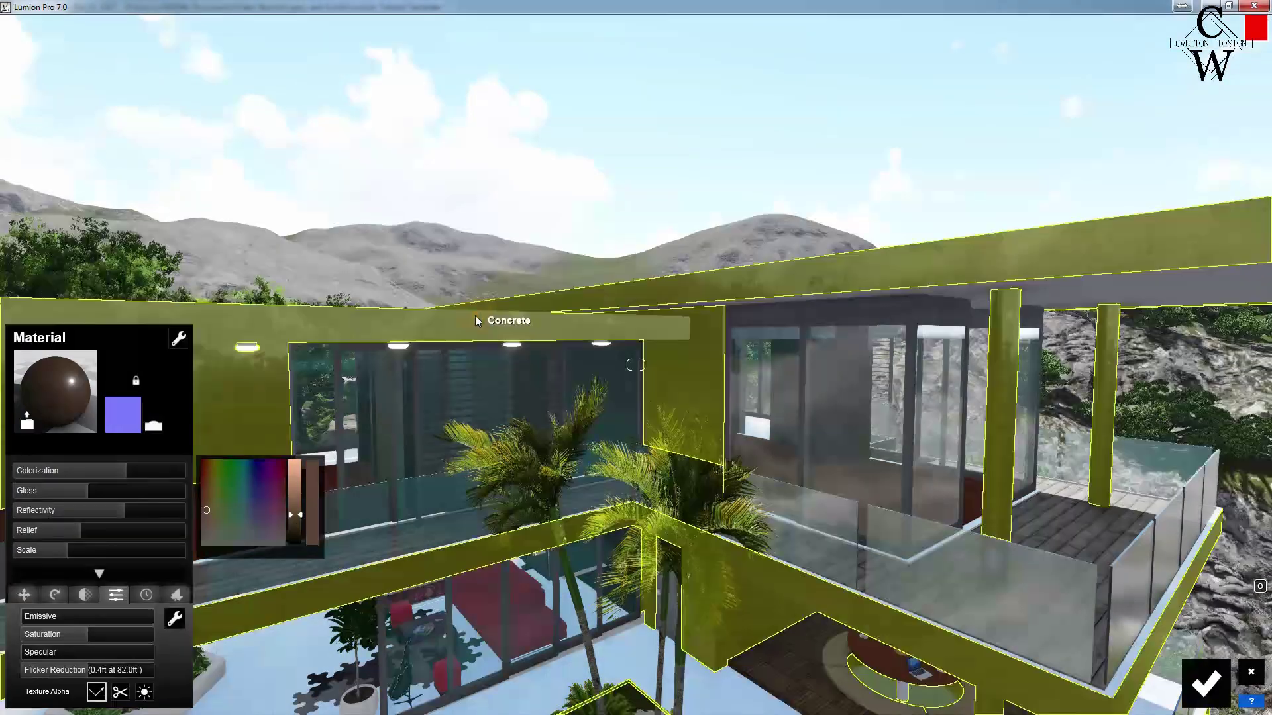
pyautogui.click(29, 390)
pyautogui.click(45, 399)
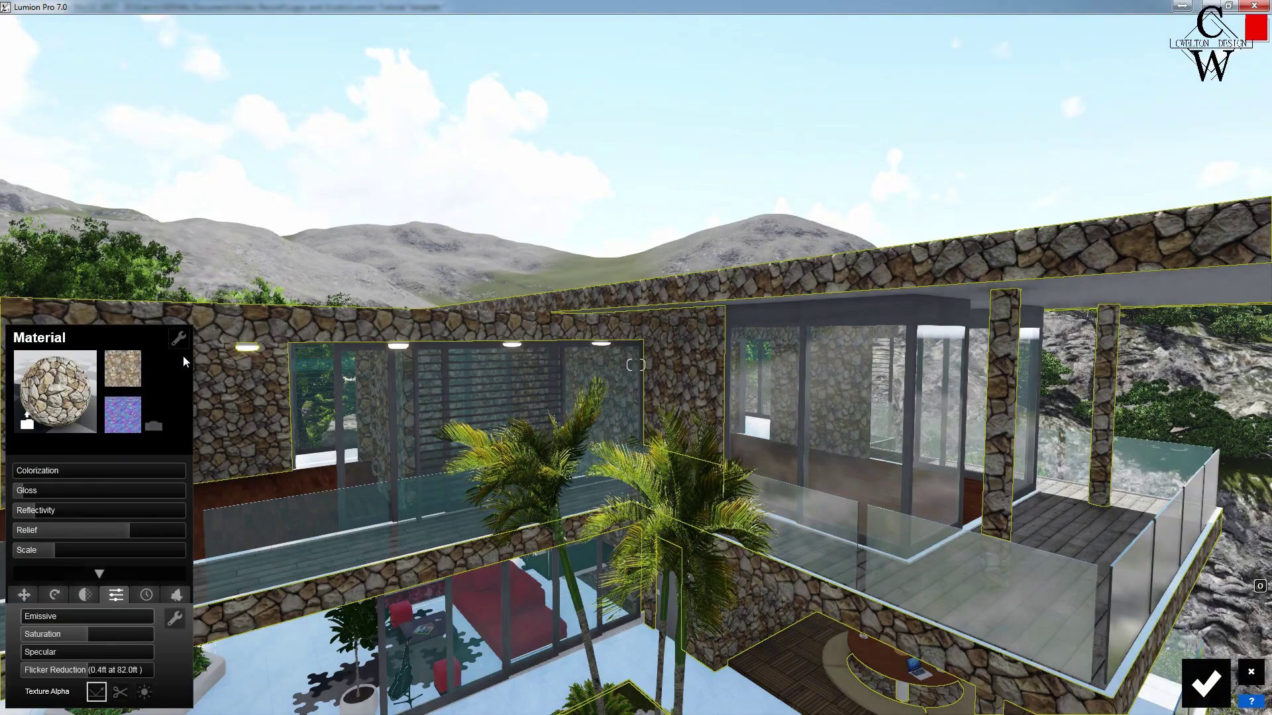
# Try several favorite stone materials on the Concrete surfaces, finish with the brown wood favorite and save
pyautogui.click(112, 338)
pyautogui.click(170, 340)
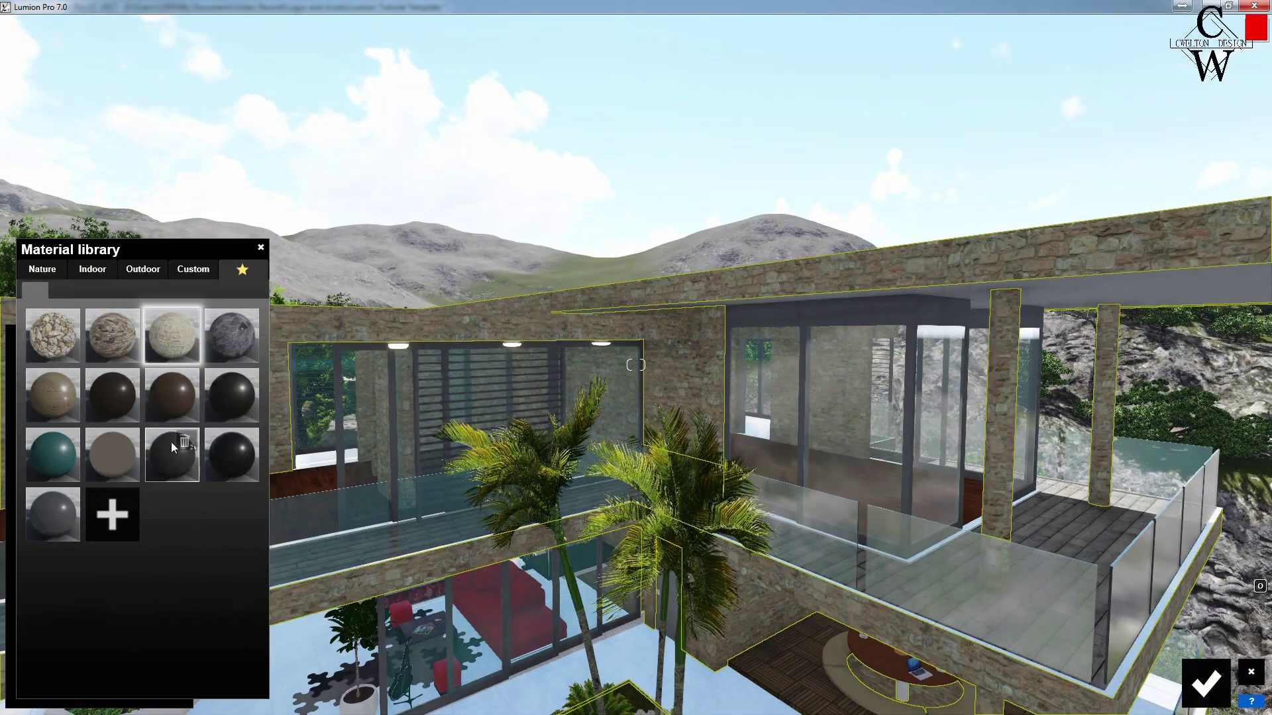
pyautogui.click(225, 334)
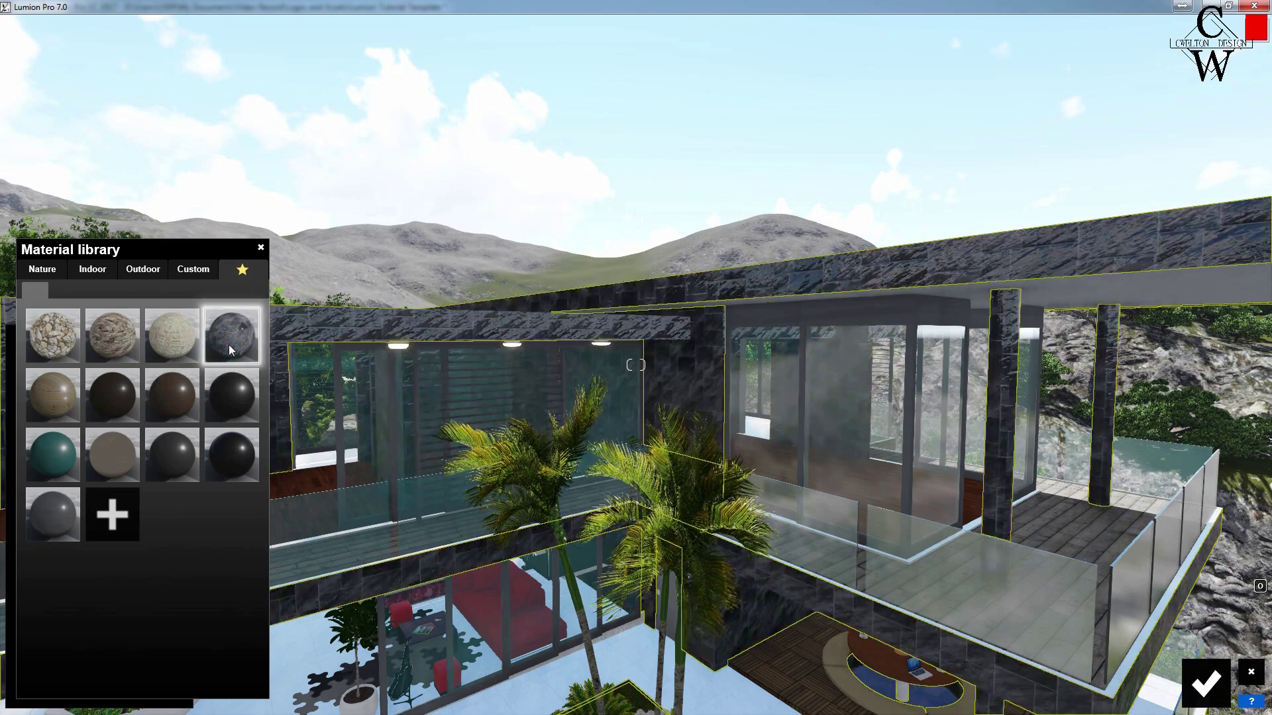
pyautogui.click(61, 402)
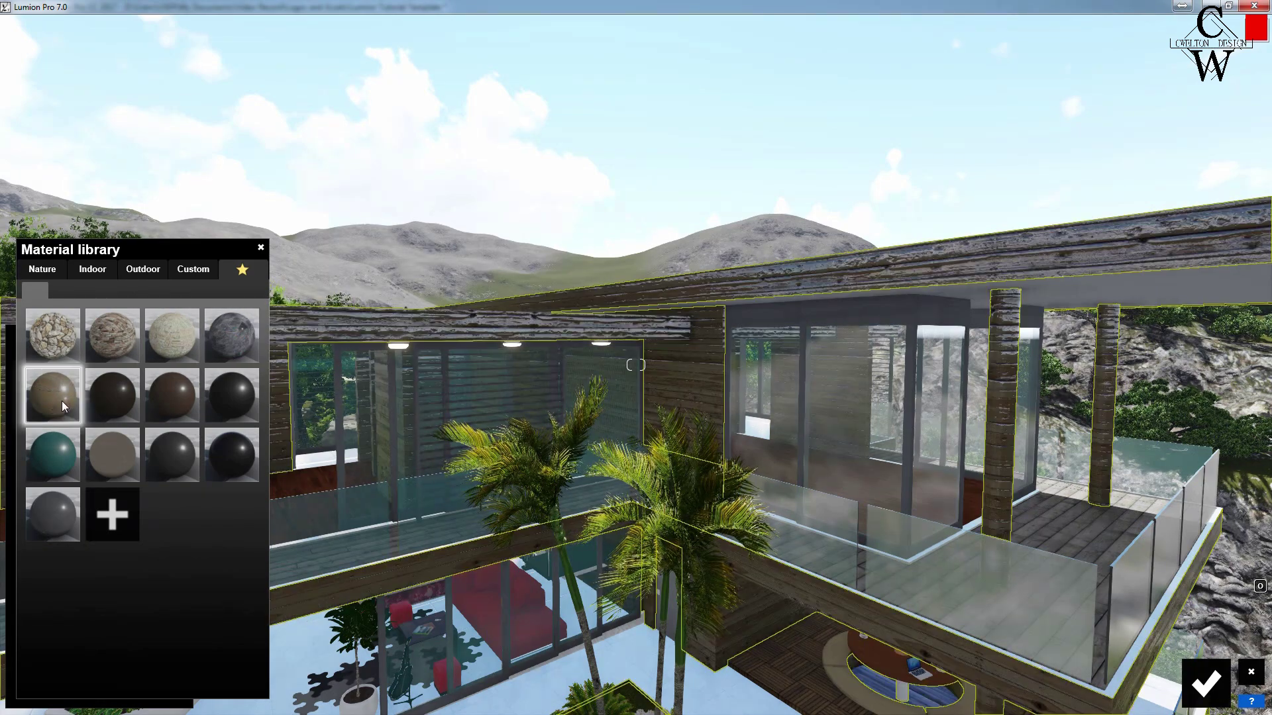
pyautogui.click(1205, 682)
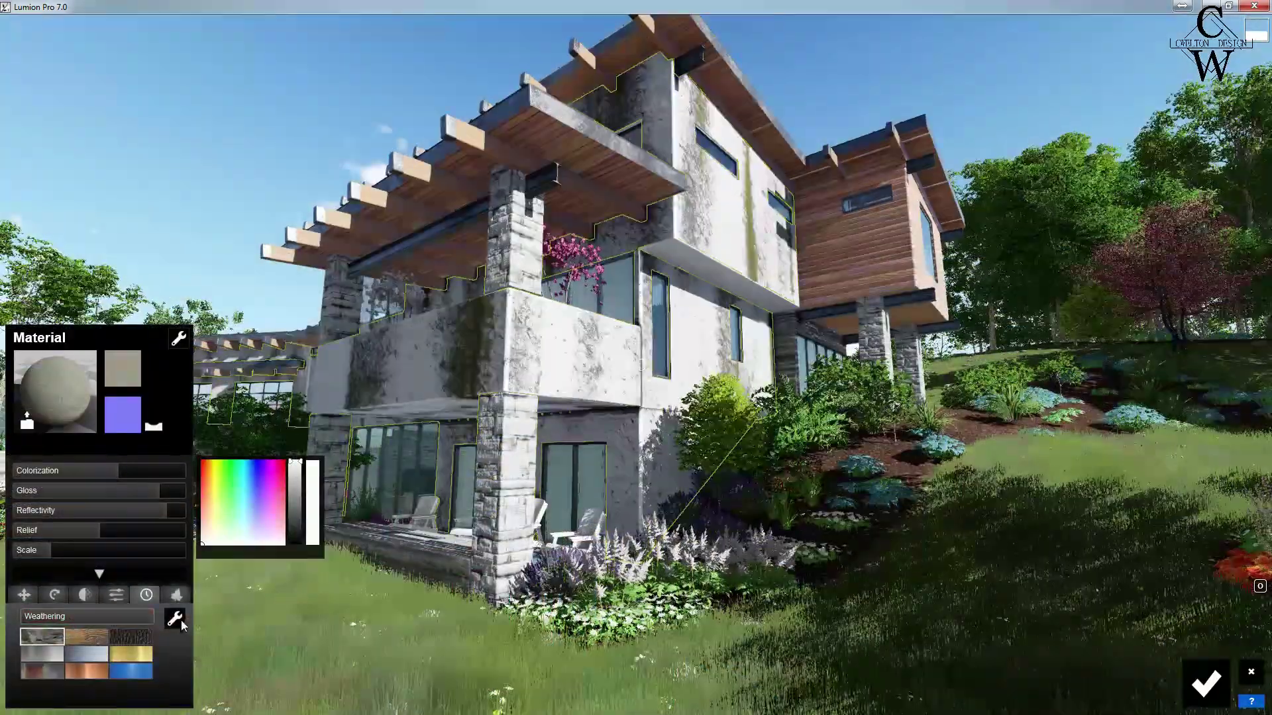
# Copy the white wall's weathering settings and paste them onto the stone columns and the Modern Wood Siding
pyautogui.click(175, 618)
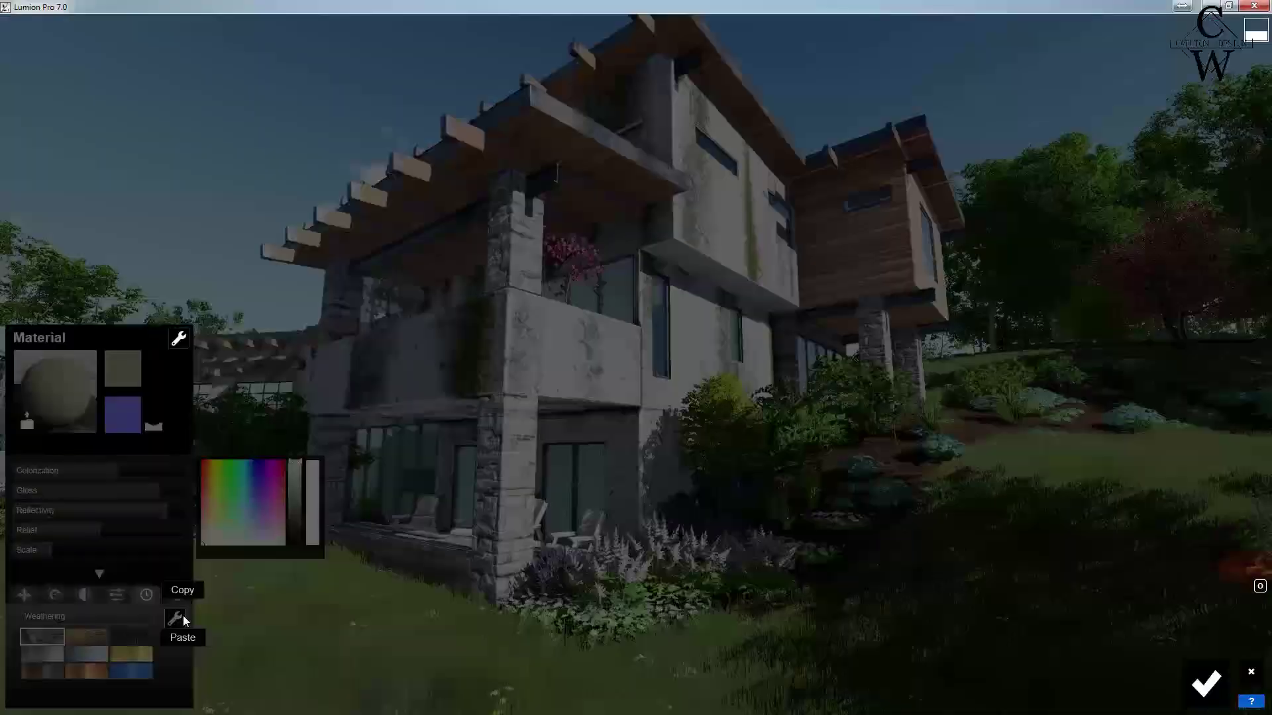
pyautogui.click(192, 588)
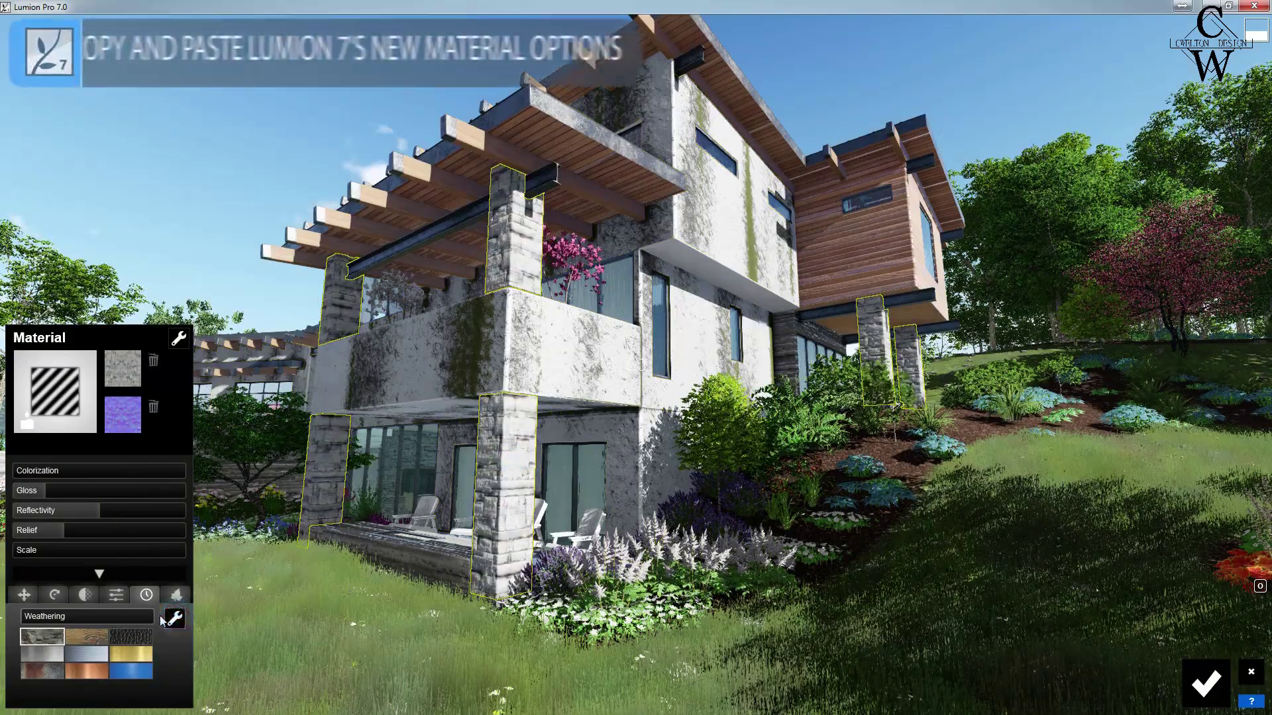
pyautogui.click(175, 617)
pyautogui.click(174, 639)
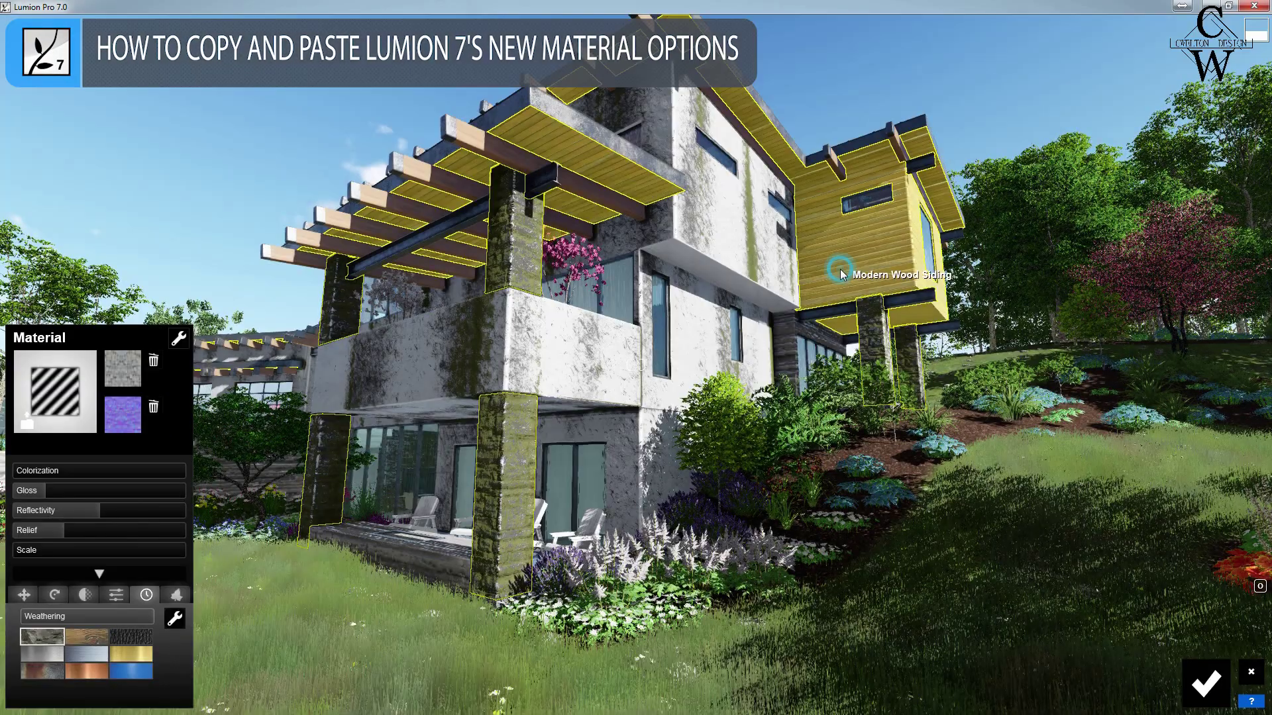
pyautogui.click(179, 615)
pyautogui.click(178, 631)
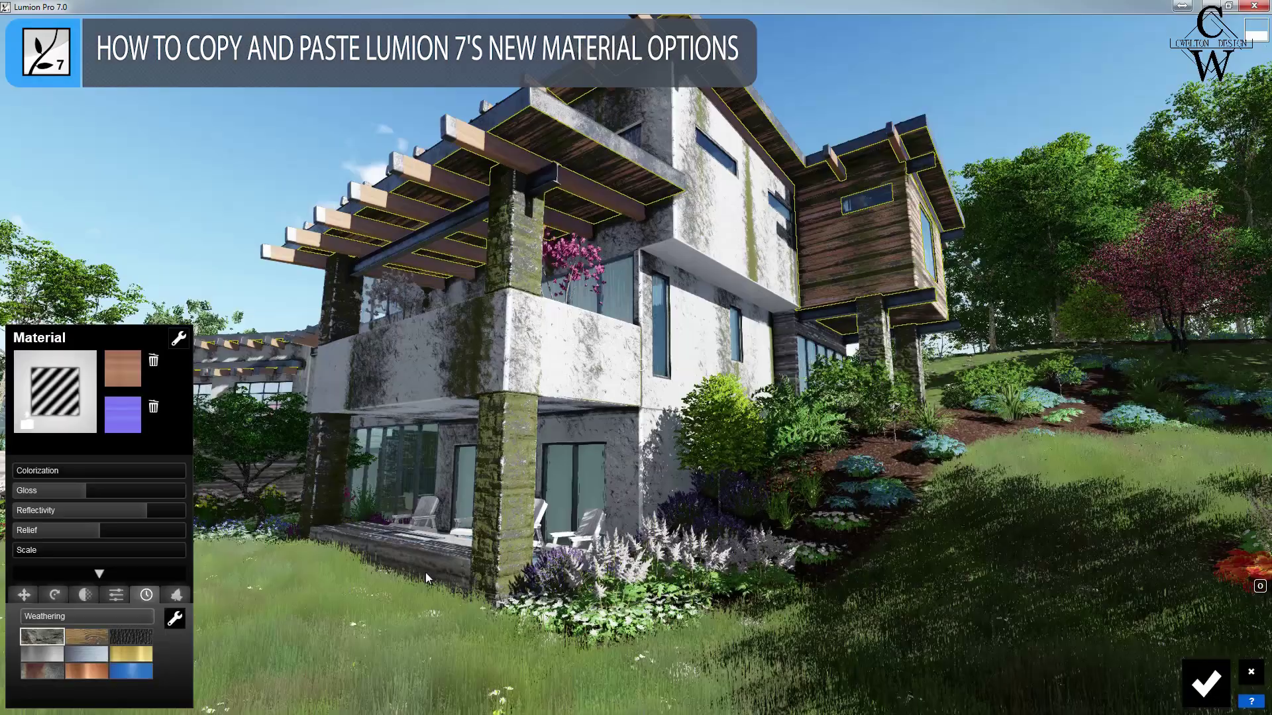
# Raise the foliage Spread on the white walls and paste the foliage settings onto the Granite Stone columns and wood siding
pyautogui.click(175, 617)
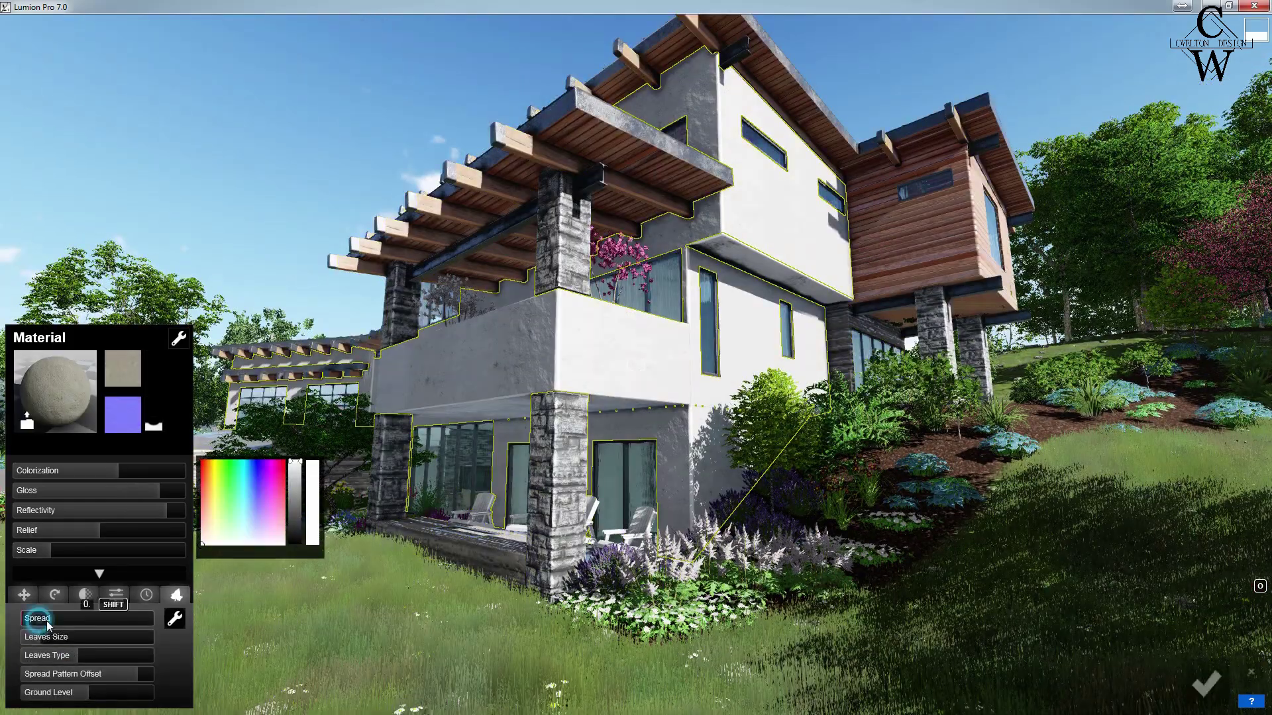
pyautogui.moveTo(41, 621); pyautogui.dragTo(87, 622)
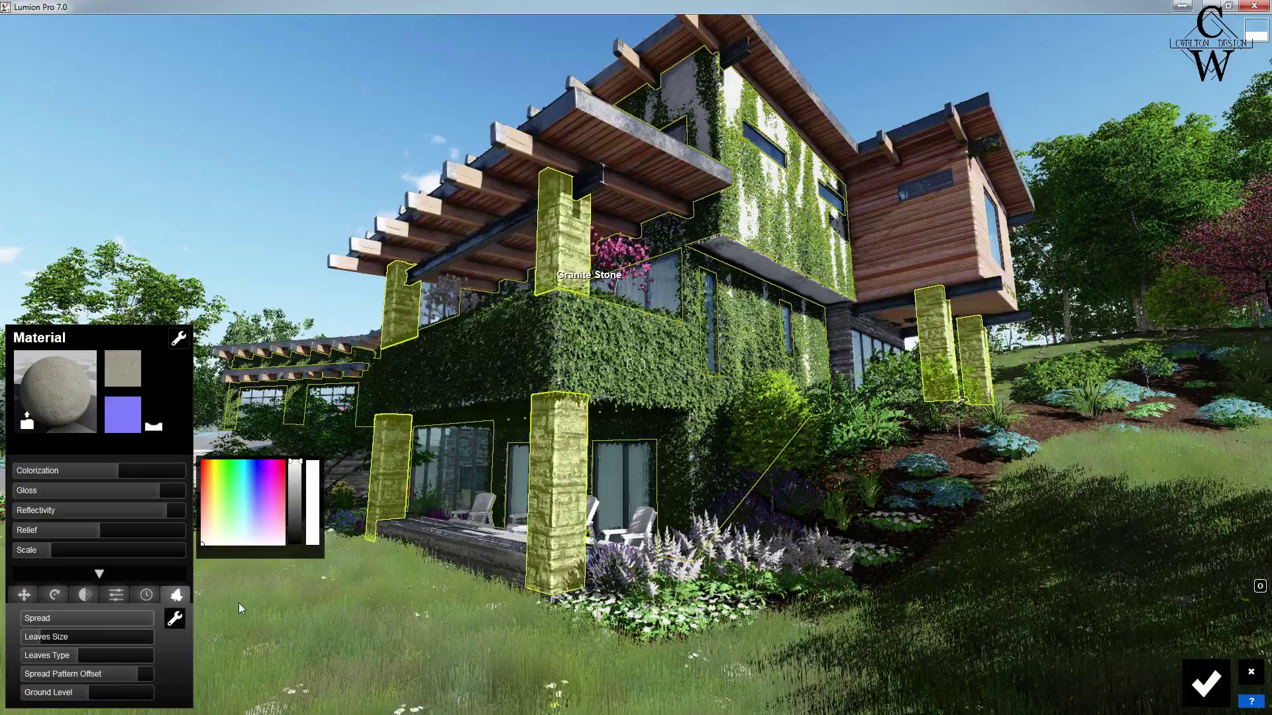
pyautogui.click(173, 621)
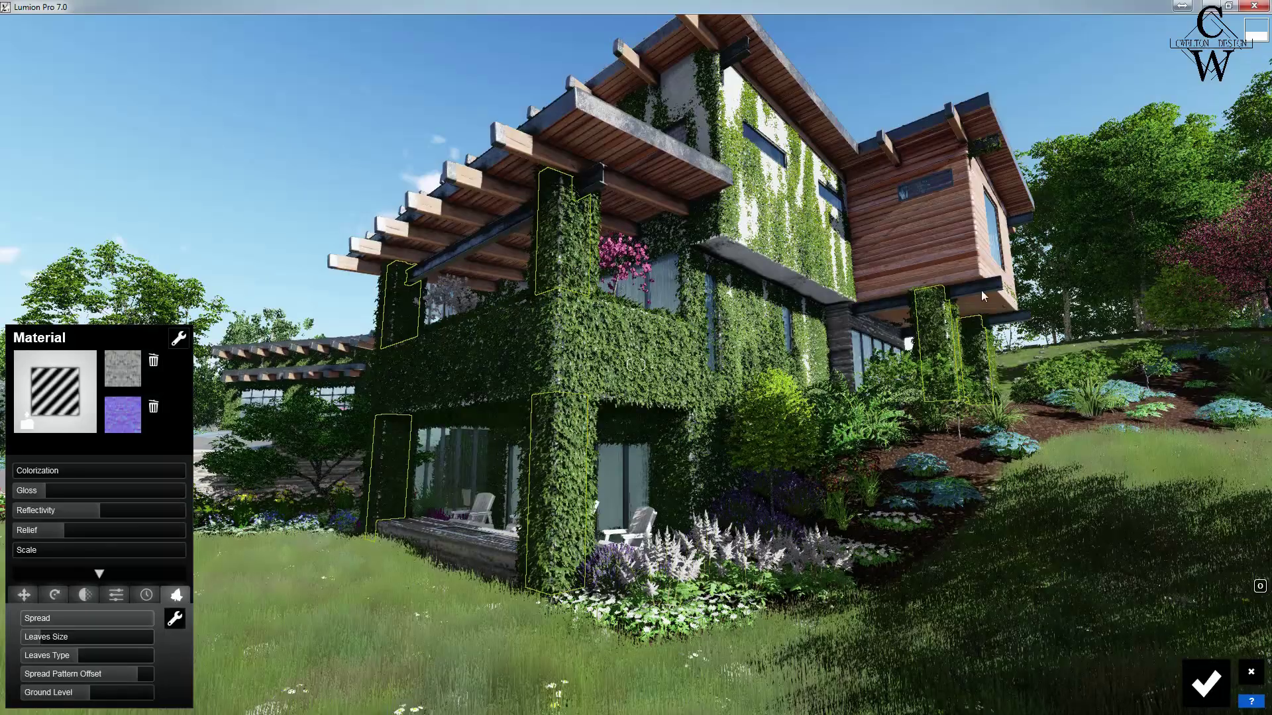
pyautogui.click(958, 244)
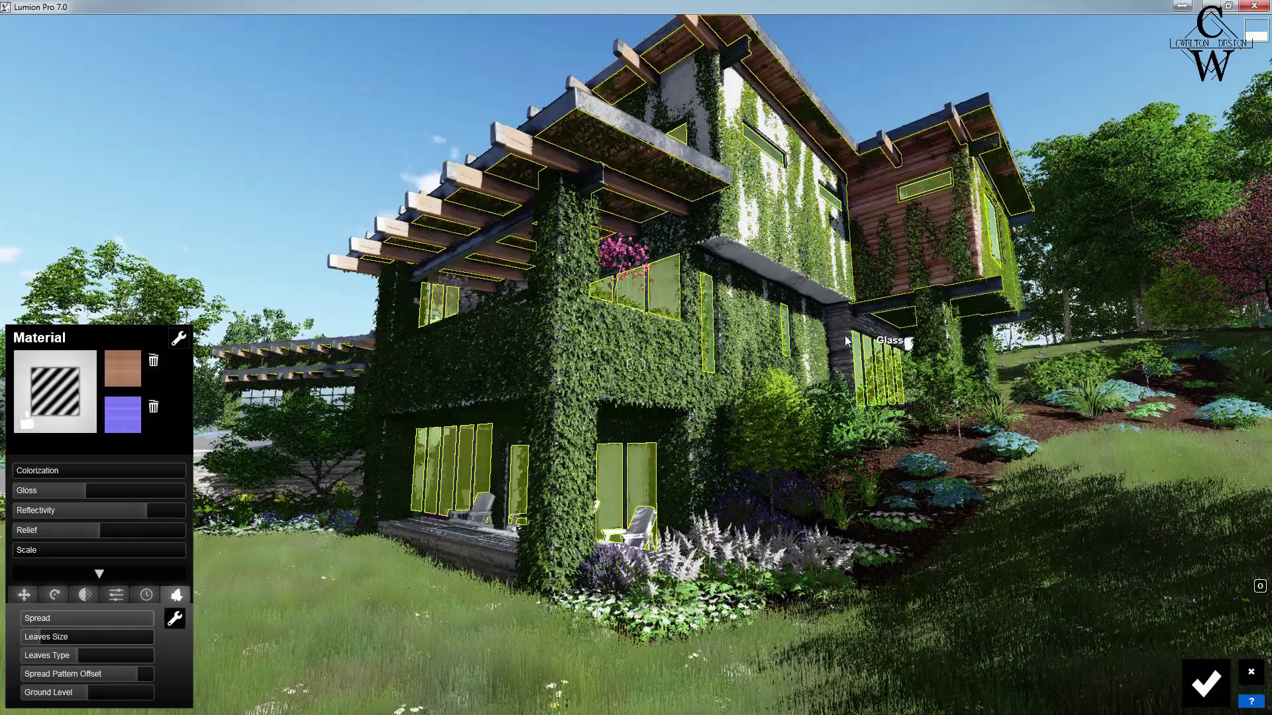
pyautogui.click(174, 618)
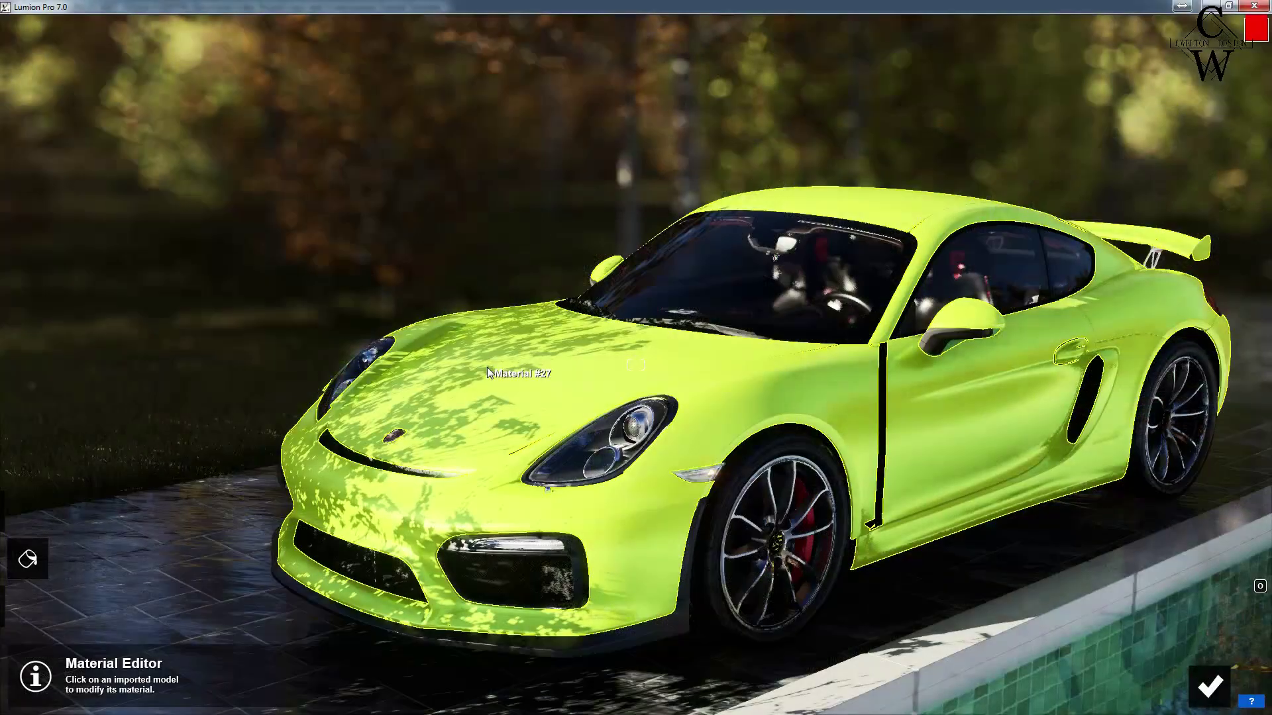
# Try several favorite paints on the car body, finish with the dark green paint from the second favorites page and save
pyautogui.click(536, 384)
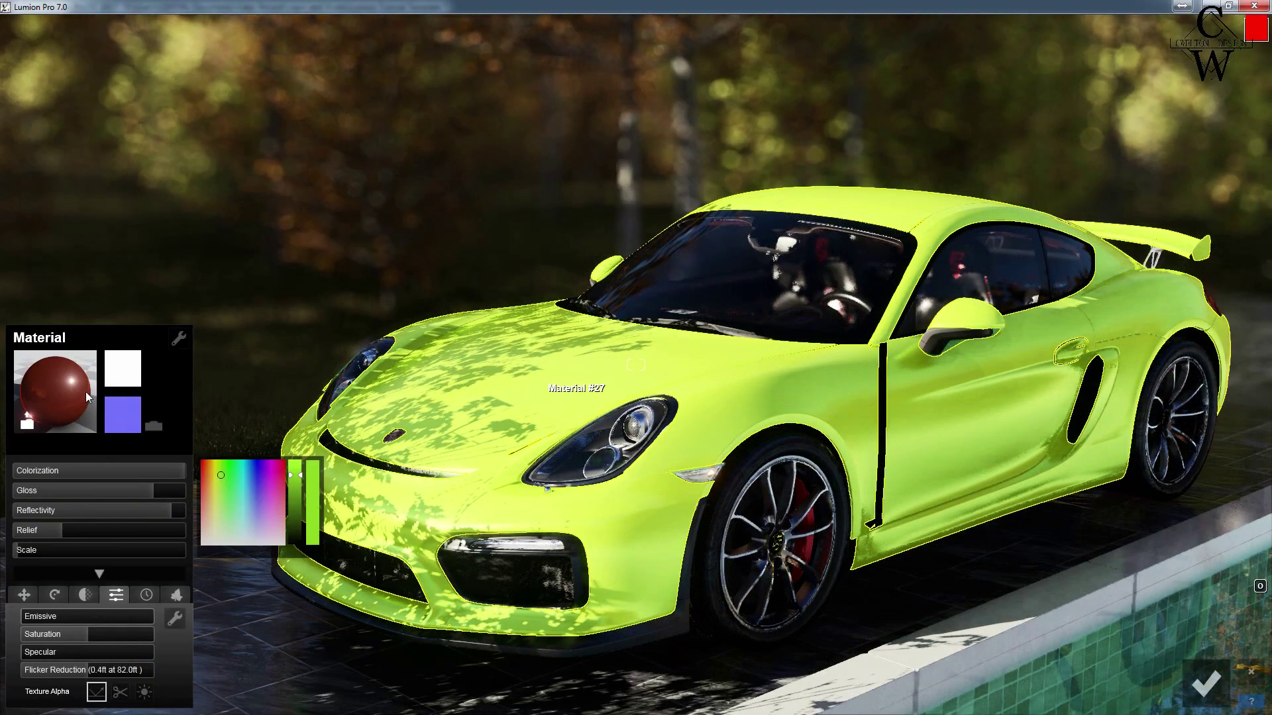
pyautogui.click(65, 381)
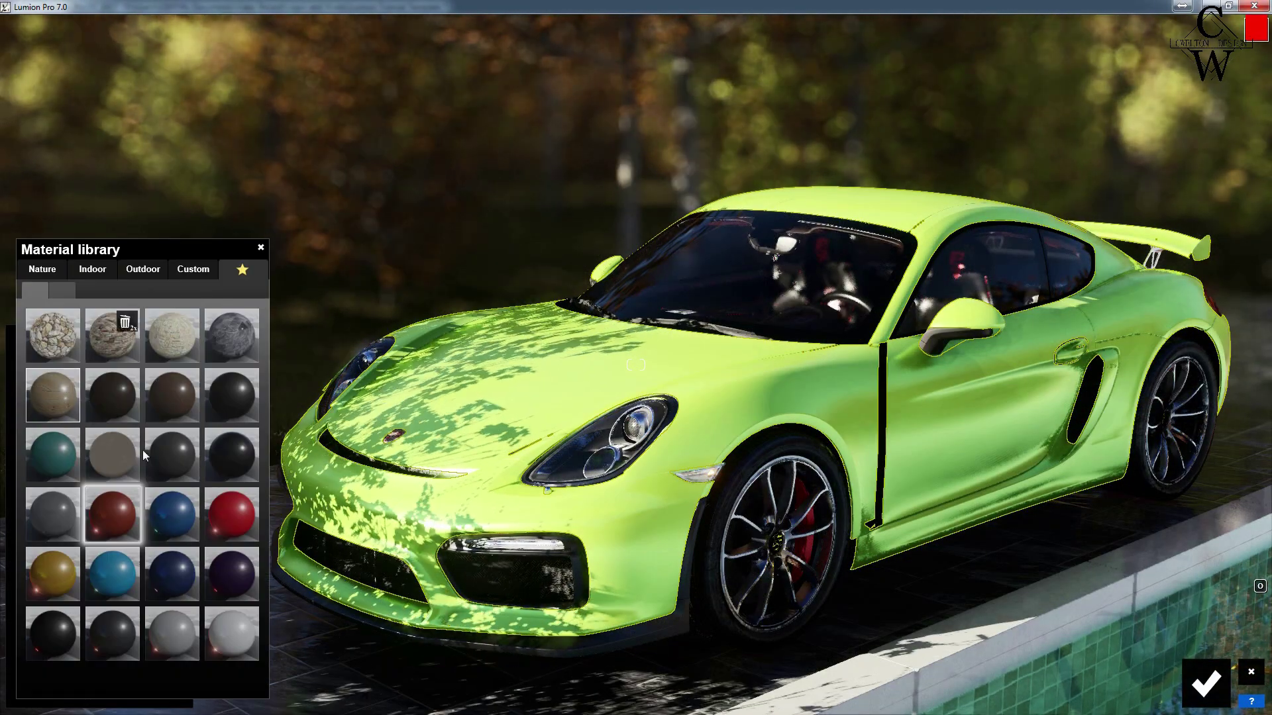
pyautogui.click(173, 519)
pyautogui.click(62, 391)
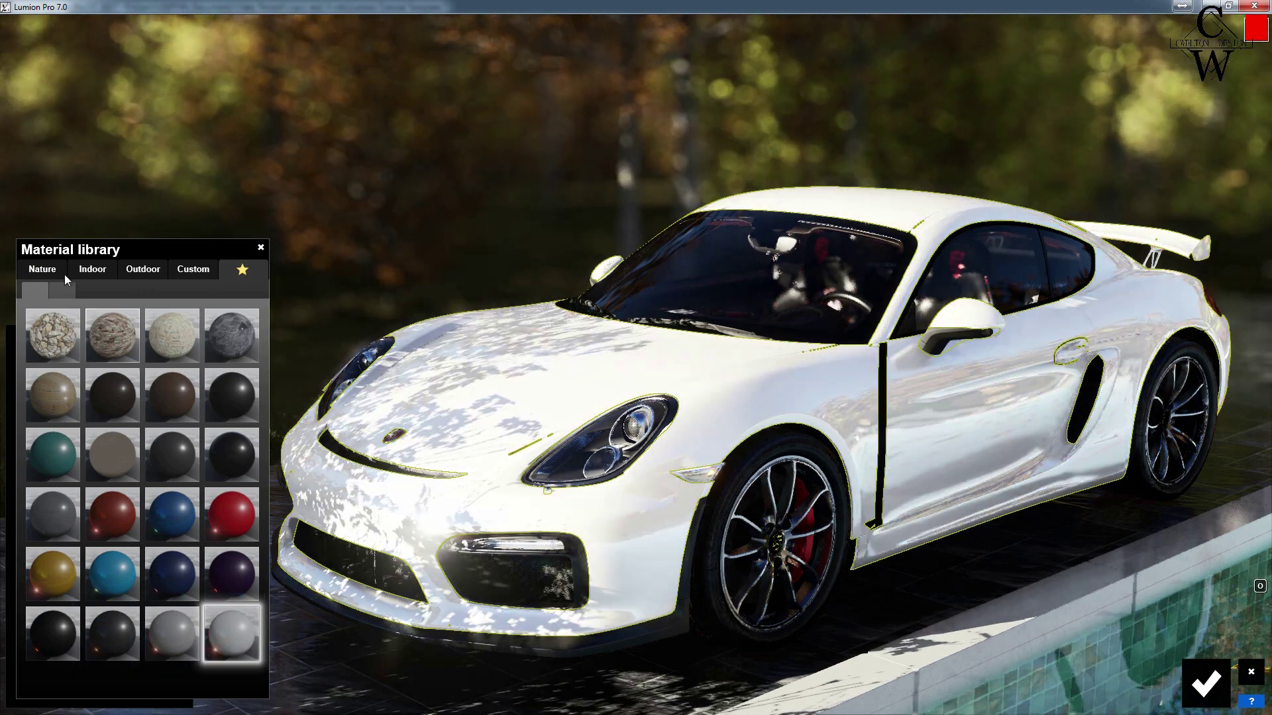
pyautogui.click(62, 290)
pyautogui.click(59, 347)
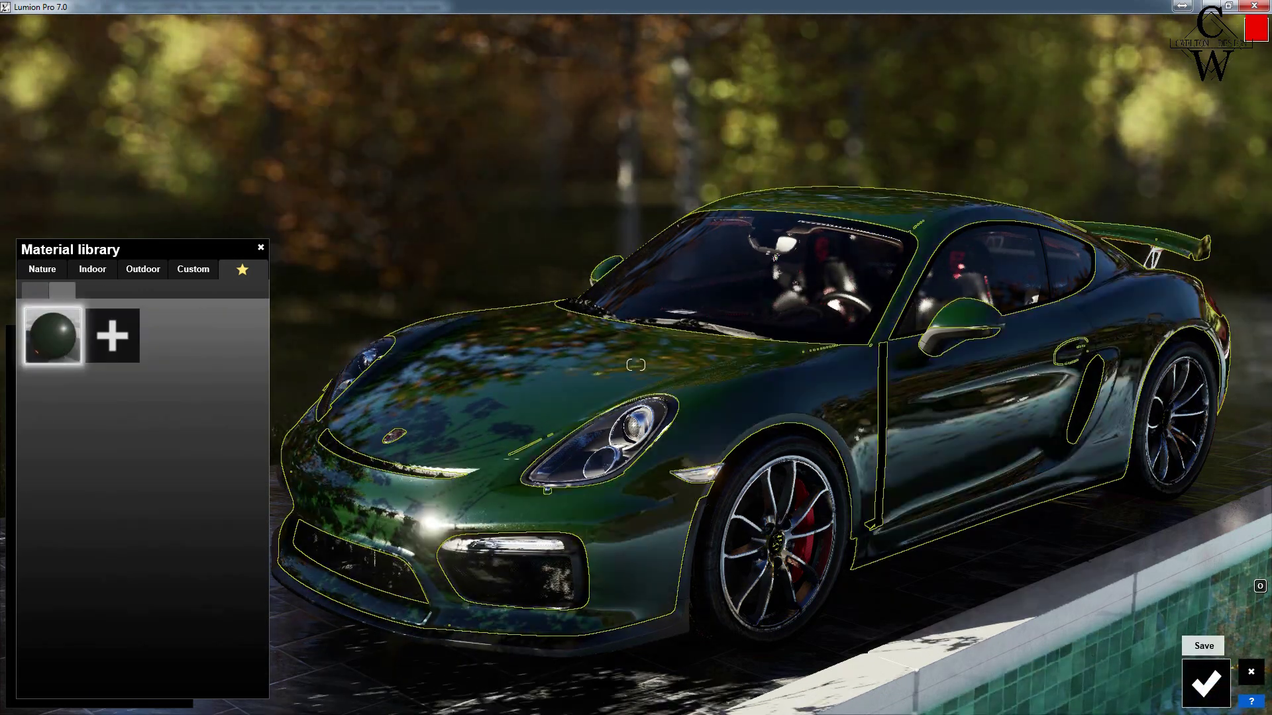
pyautogui.click(1206, 682)
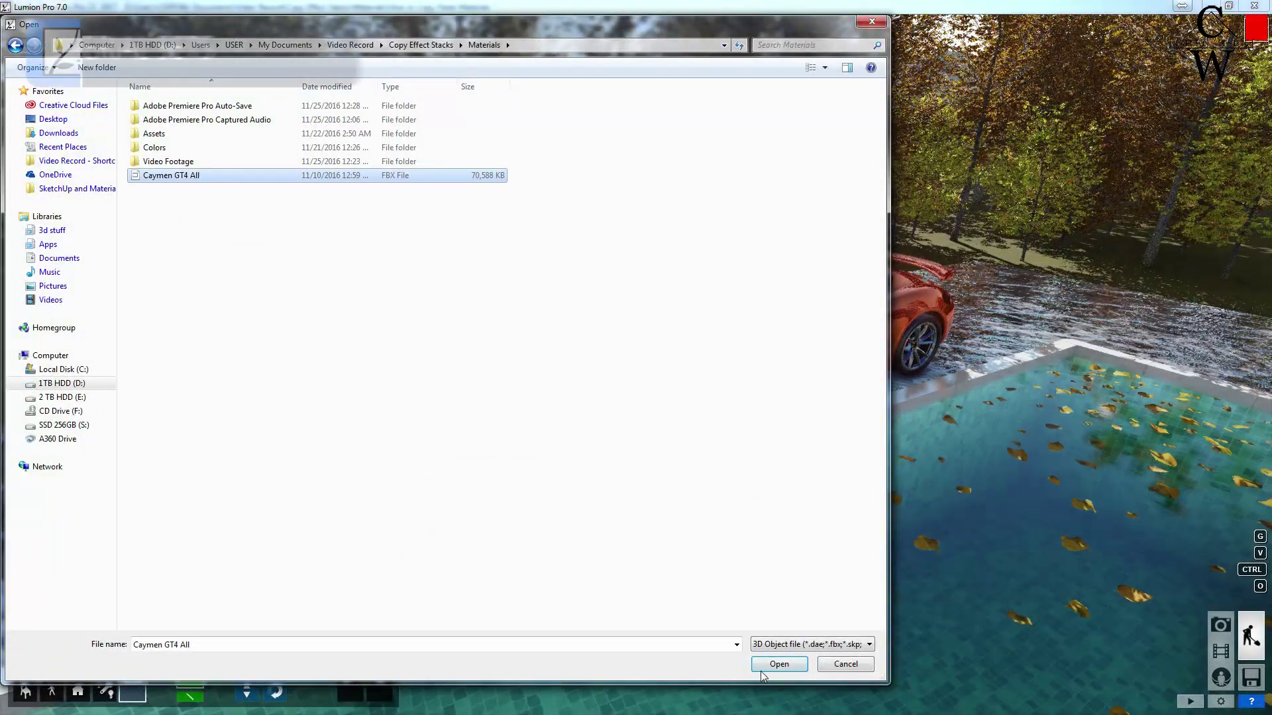
# Import the Caymen GT4 All FBX model as "Caymen GT4 All 2" and place it beside the orange car
pyautogui.click(763, 669)
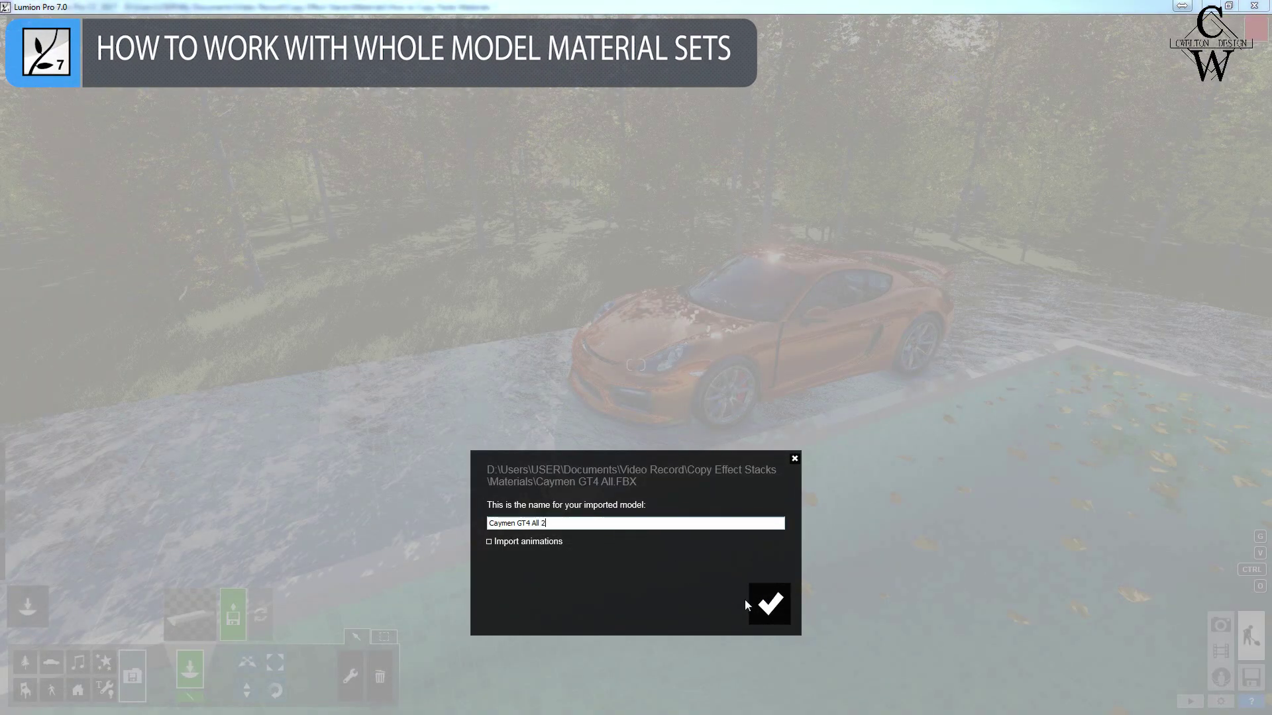
pyautogui.click(769, 604)
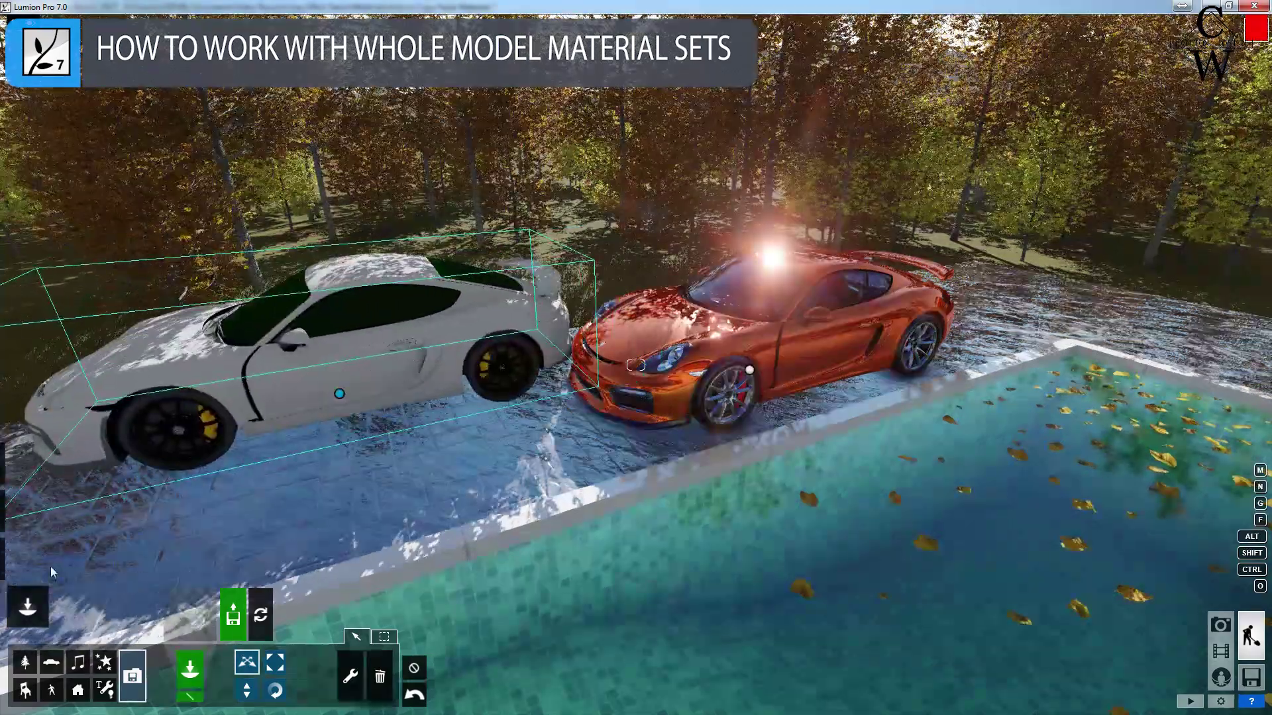
# Save the orange car's whole material set as "Porsche" in the Materials folder
pyautogui.click(27, 559)
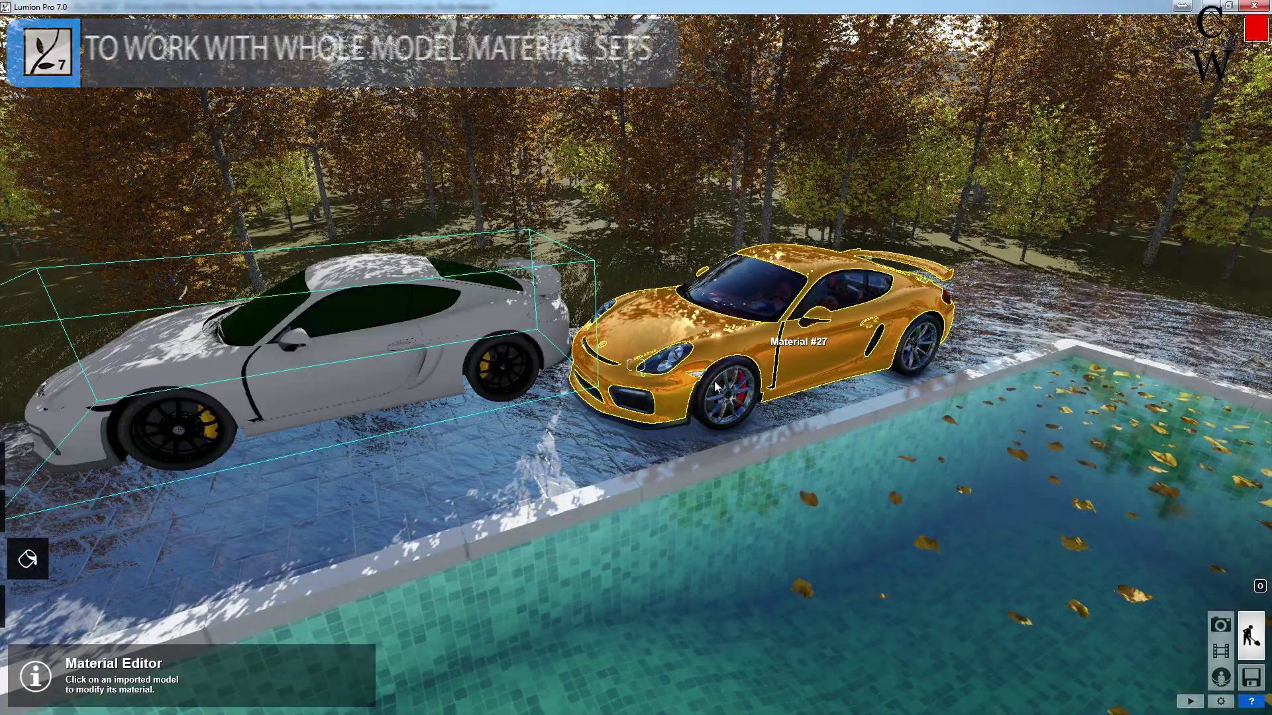
pyautogui.click(720, 341)
pyautogui.moveTo(721, 340); pyautogui.dragTo(742, 364, button='right')
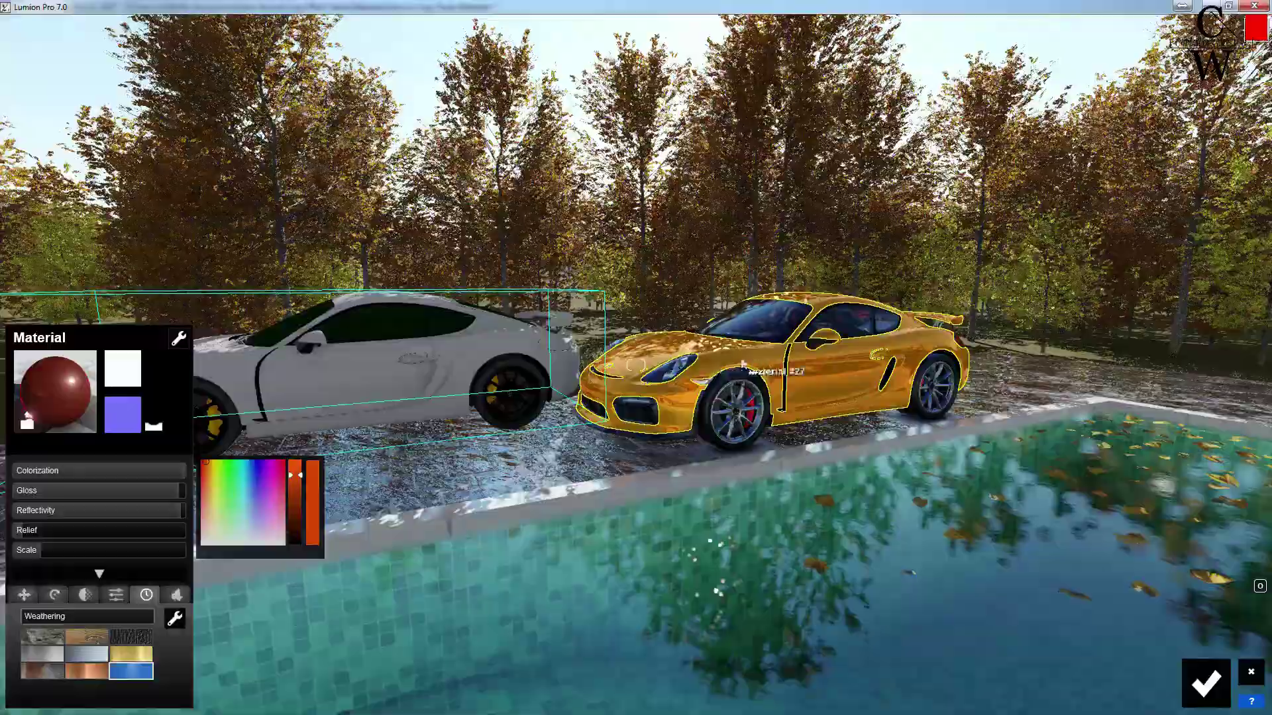
pyautogui.click(179, 338)
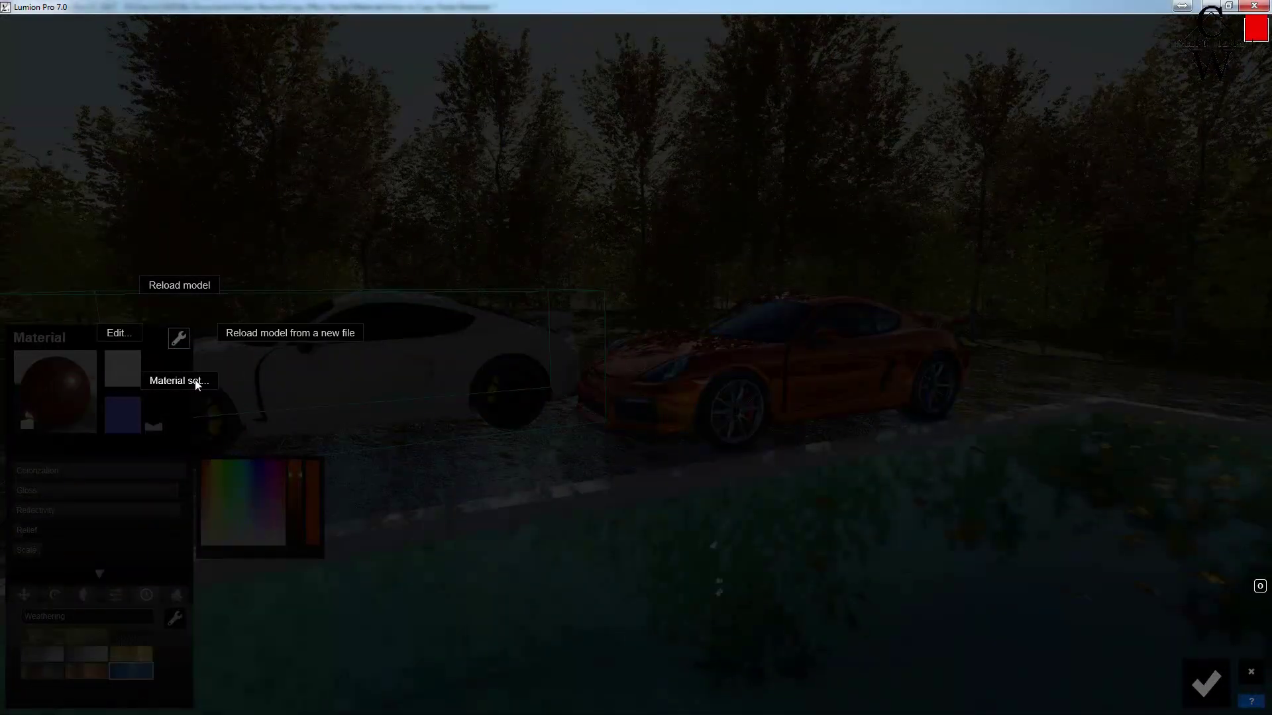
pyautogui.click(175, 431)
pyautogui.click(253, 617)
pyautogui.write('Porsche')
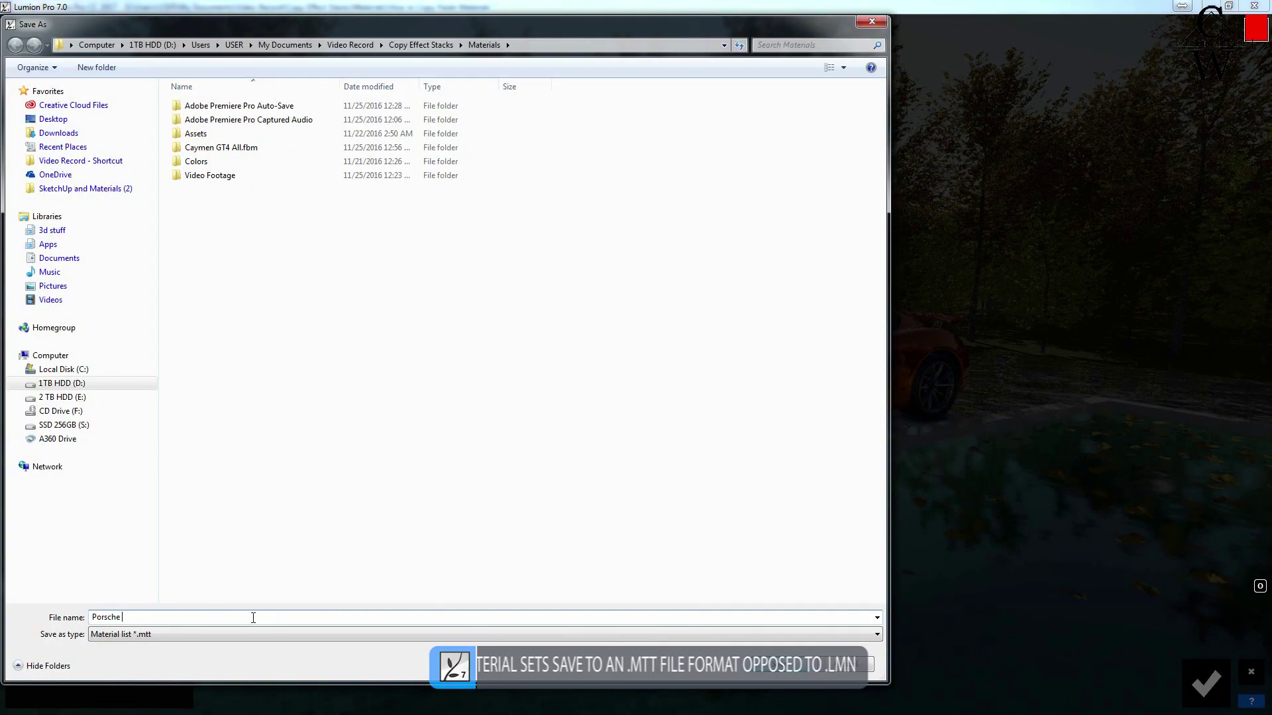
pyautogui.press('Return')
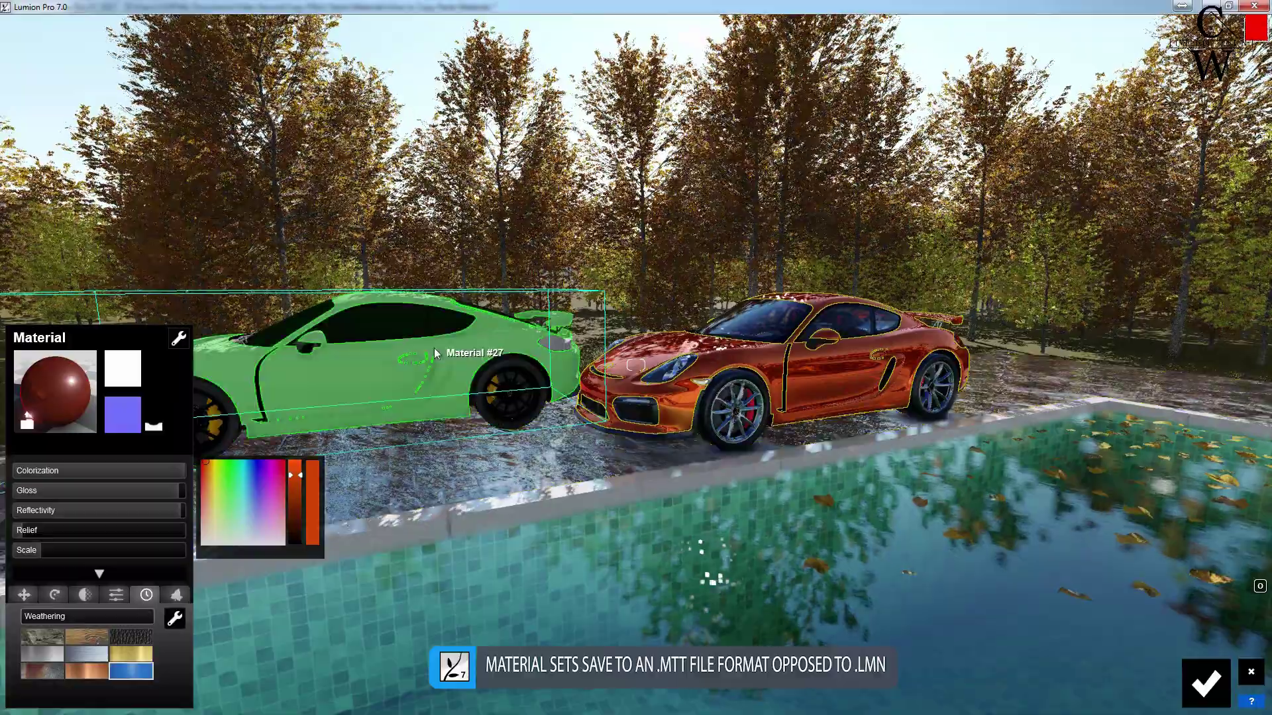
# Load the saved Porsche.mtt material set onto the newly imported white car
pyautogui.click(459, 344)
pyautogui.click(50, 439)
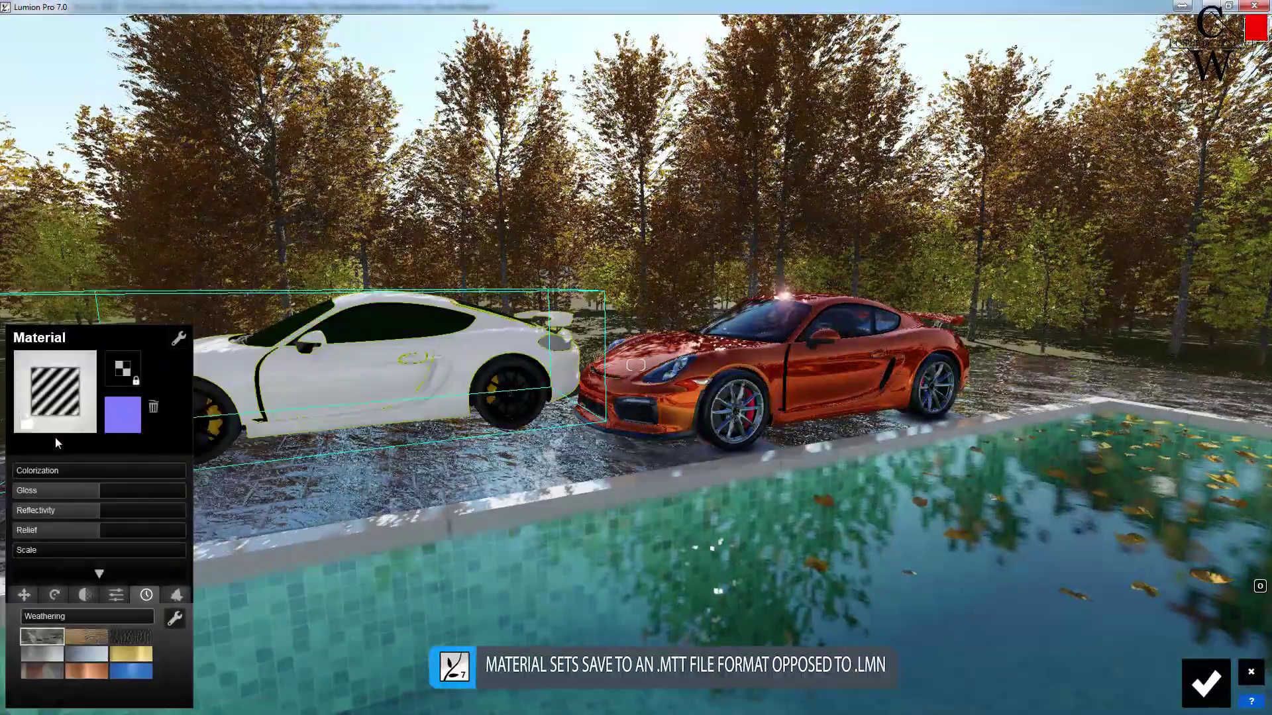
pyautogui.click(179, 338)
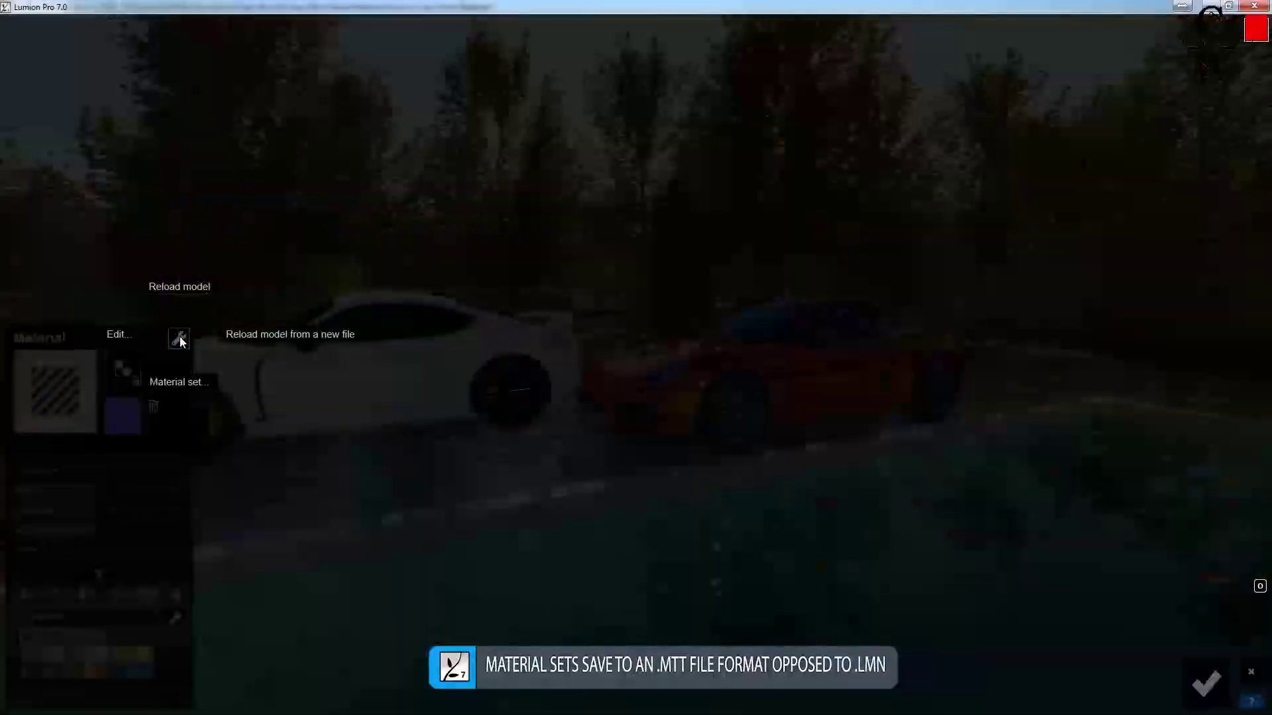
pyautogui.click(173, 335)
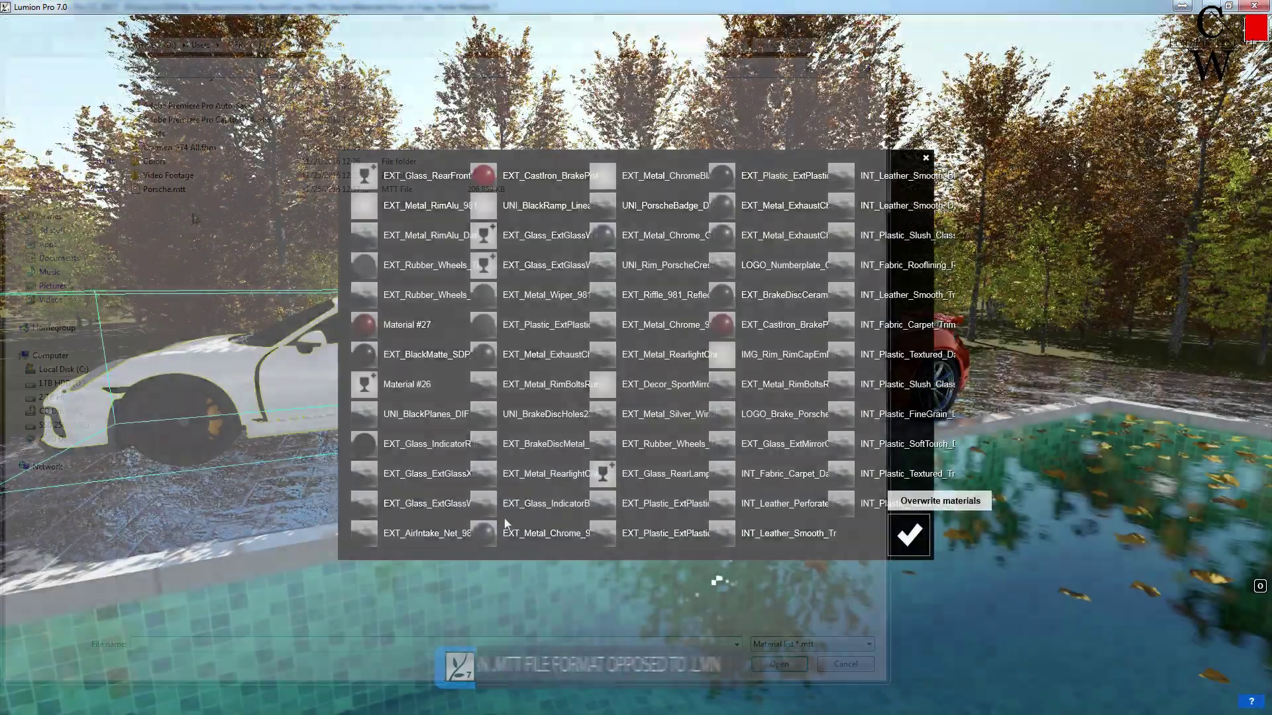